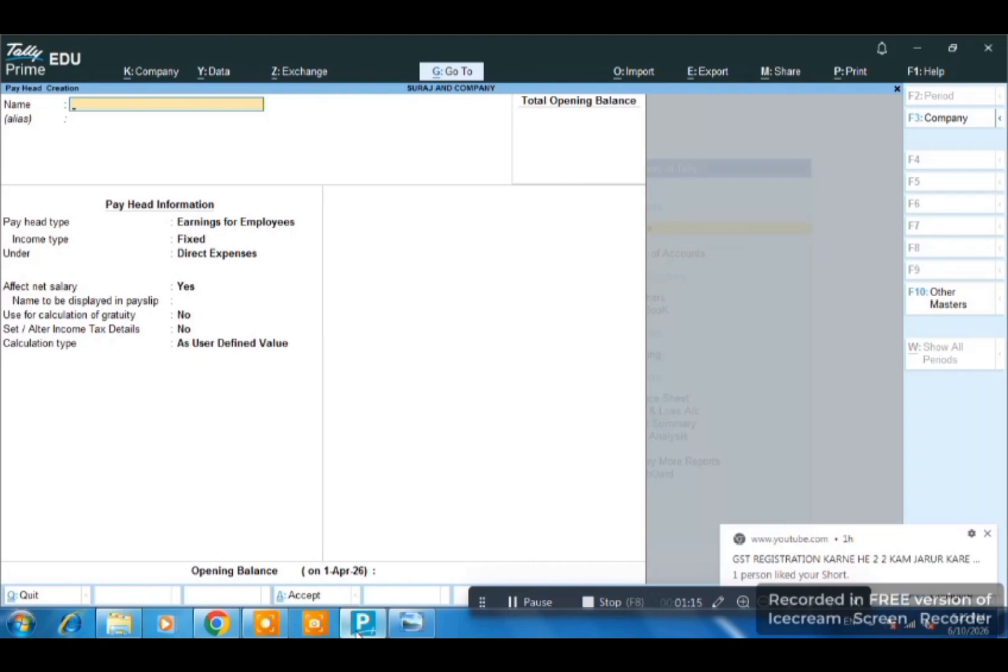
# Name the new pay head BASIC SALARY and classify it as Fixed Earnings for Employees under Direct Expenses.
pyautogui.write('BASIC SALARY')
pyautogui.press('Return')
pyautogui.press('Return')
pyautogui.press('Return')
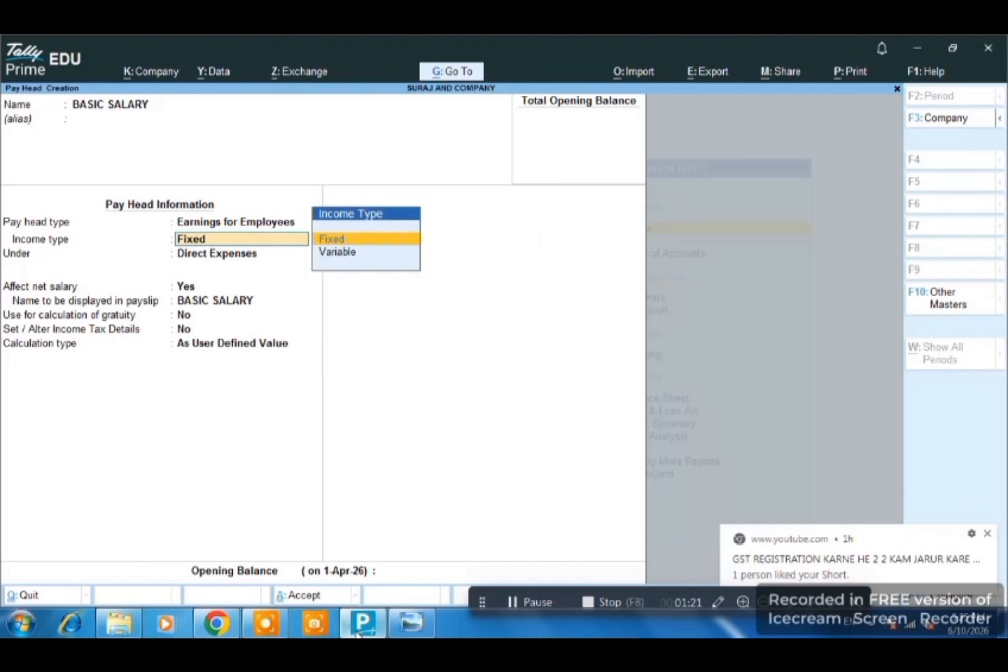
pyautogui.press('BackSpace')
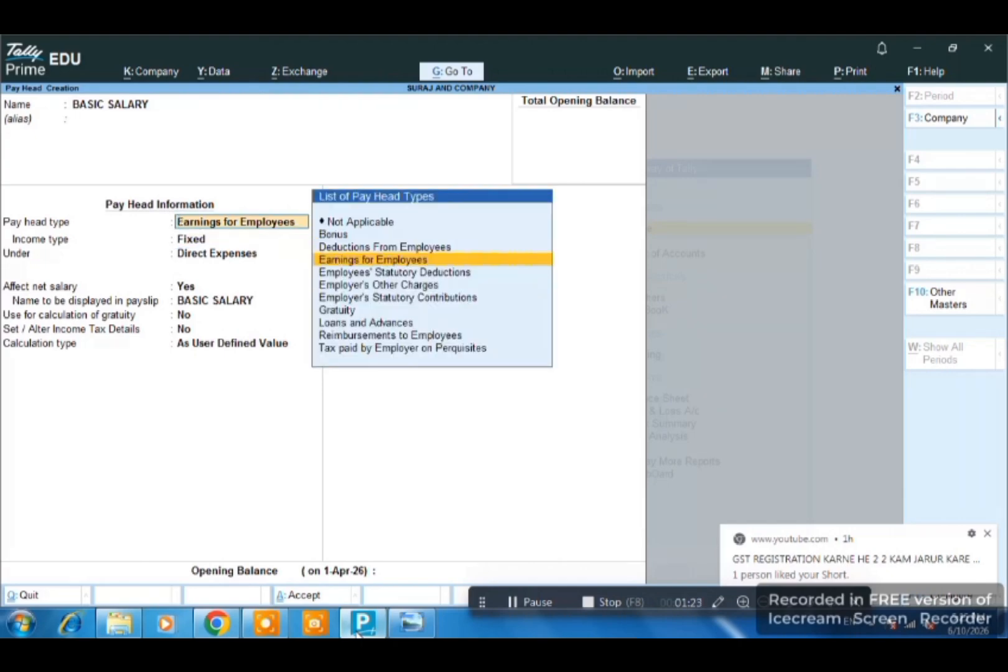
pyautogui.press('Return')
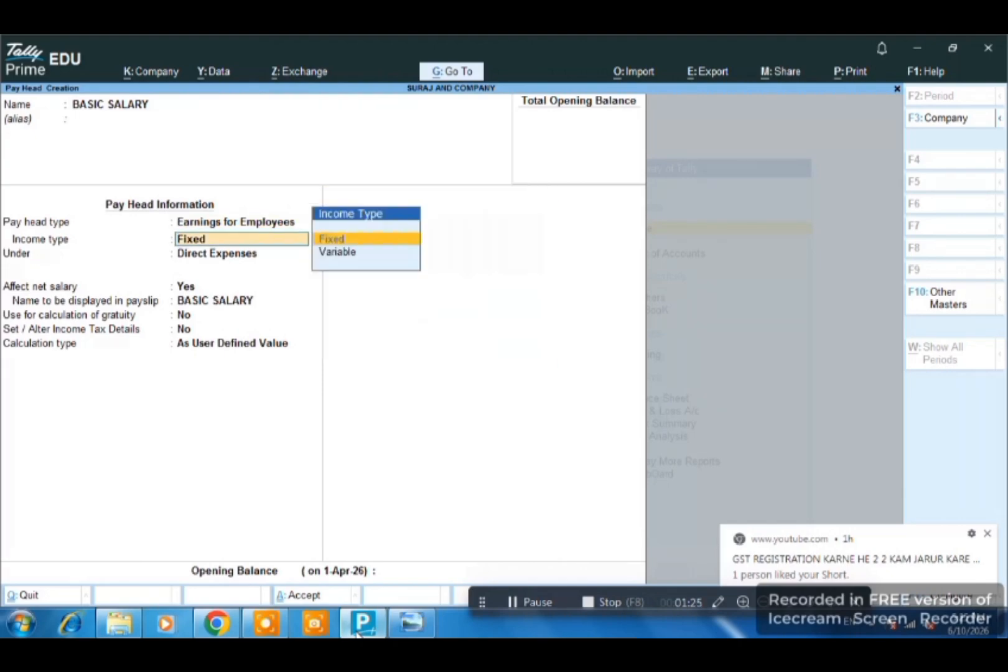
pyautogui.press('Return')
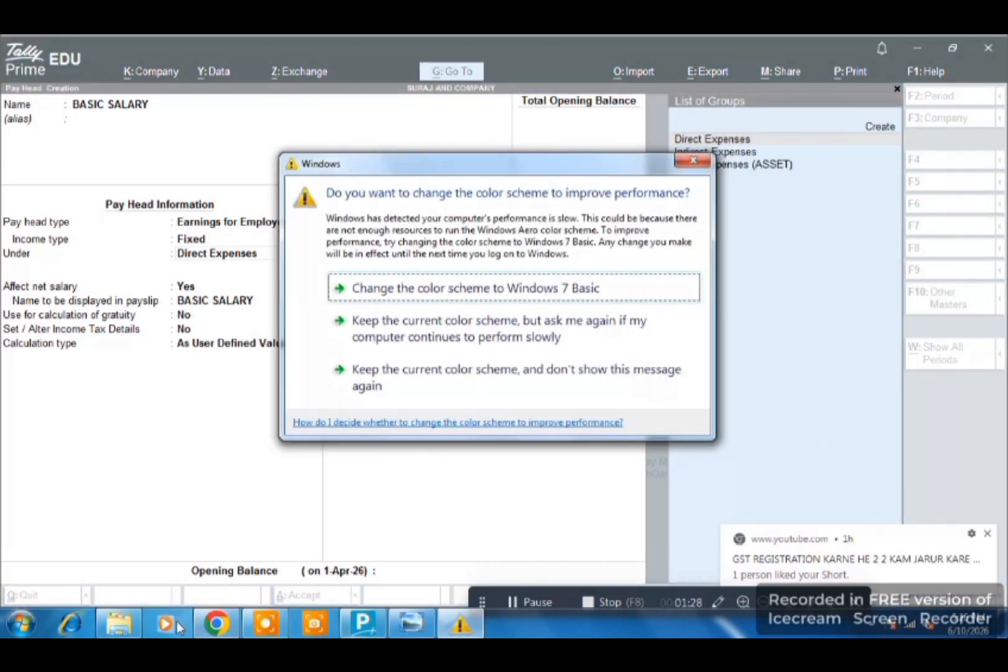
pyautogui.click(692, 163)
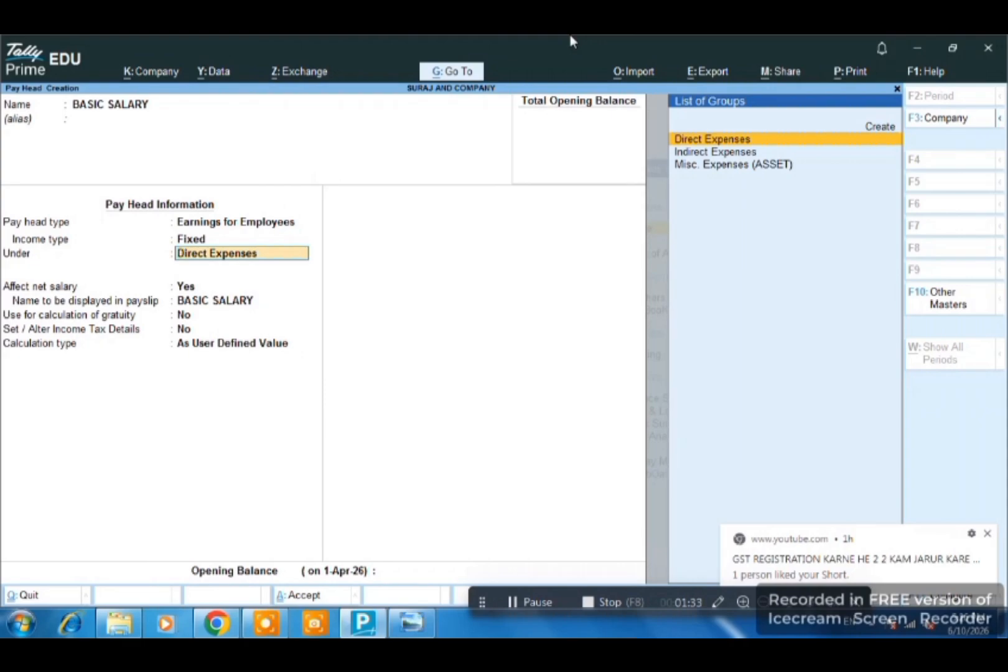
pyautogui.press('Return')
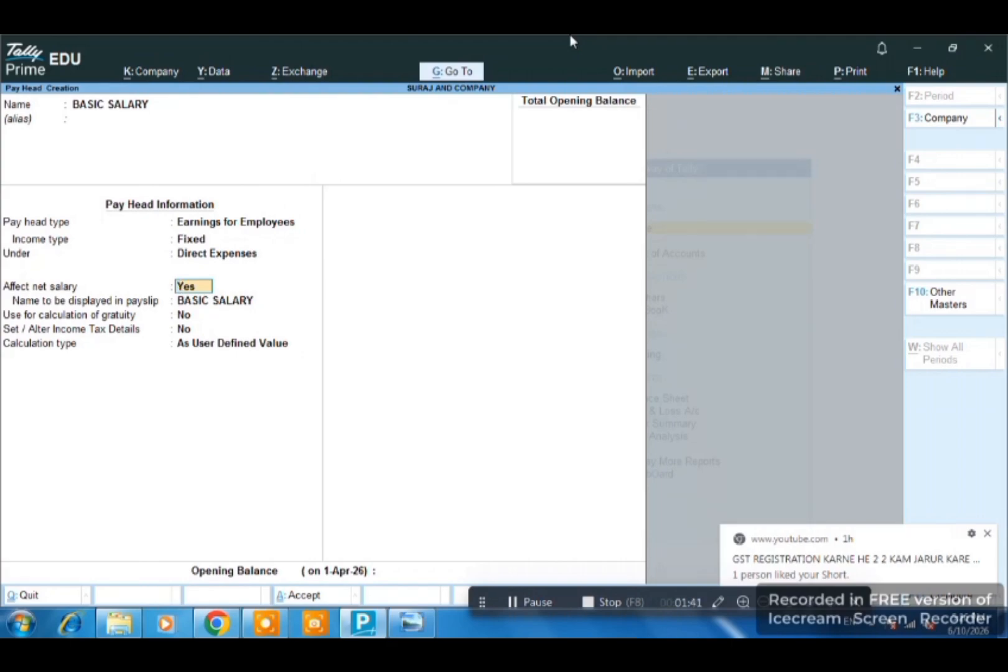
# Include BASIC SALARY in the gratuity calculation and save it with the calculation type As User Defined Value.
pyautogui.press('Return')
pyautogui.press('Return')
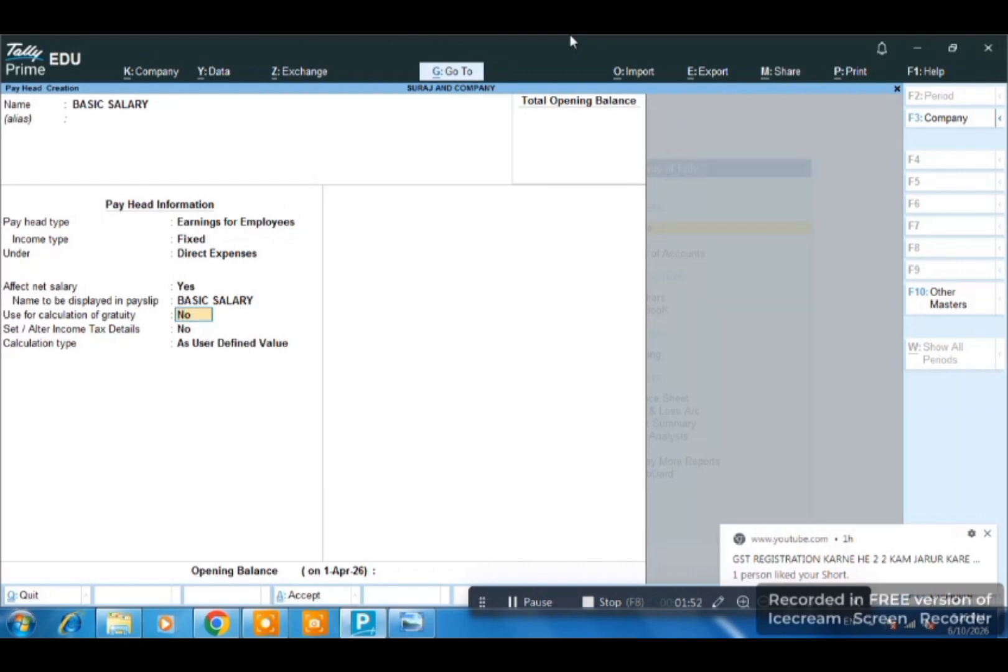
pyautogui.write('y')
pyautogui.press('Return')
pyautogui.press('Return')
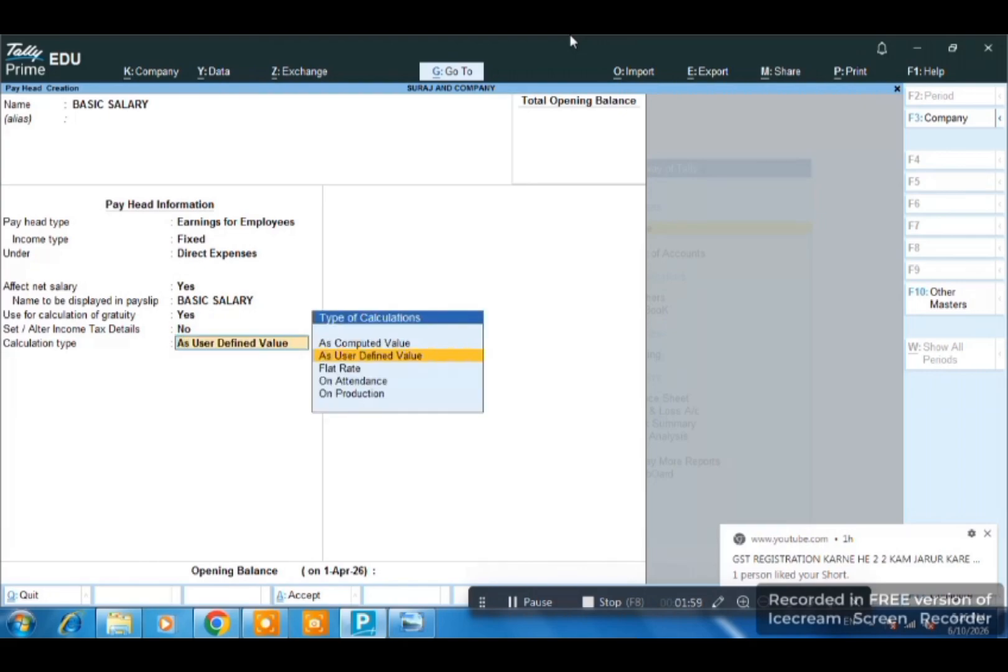
pyautogui.press('Return')
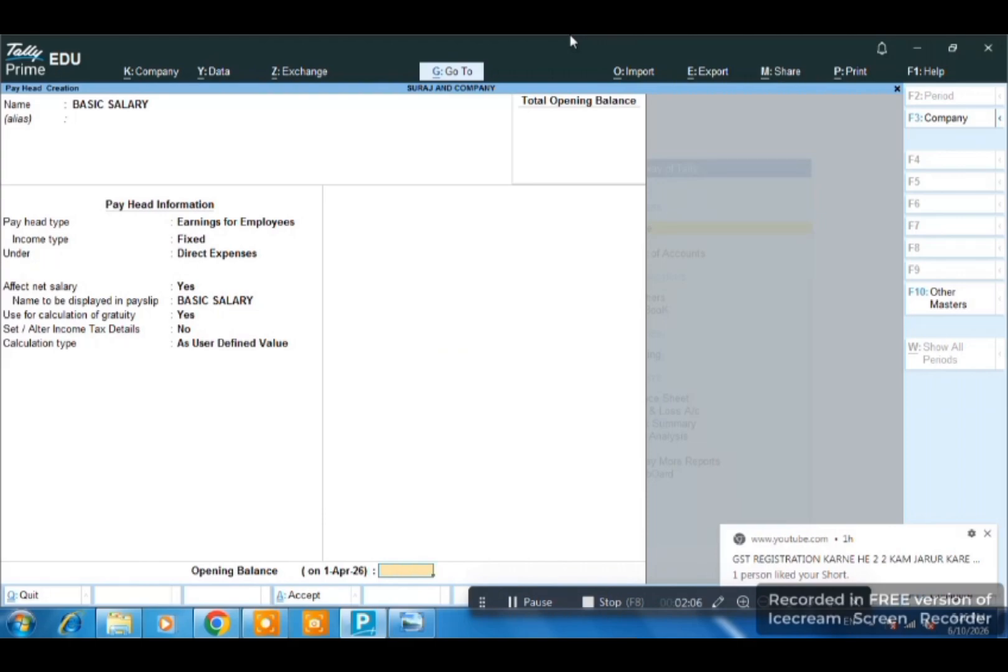
pyautogui.press('Return')
pyautogui.press('Return')
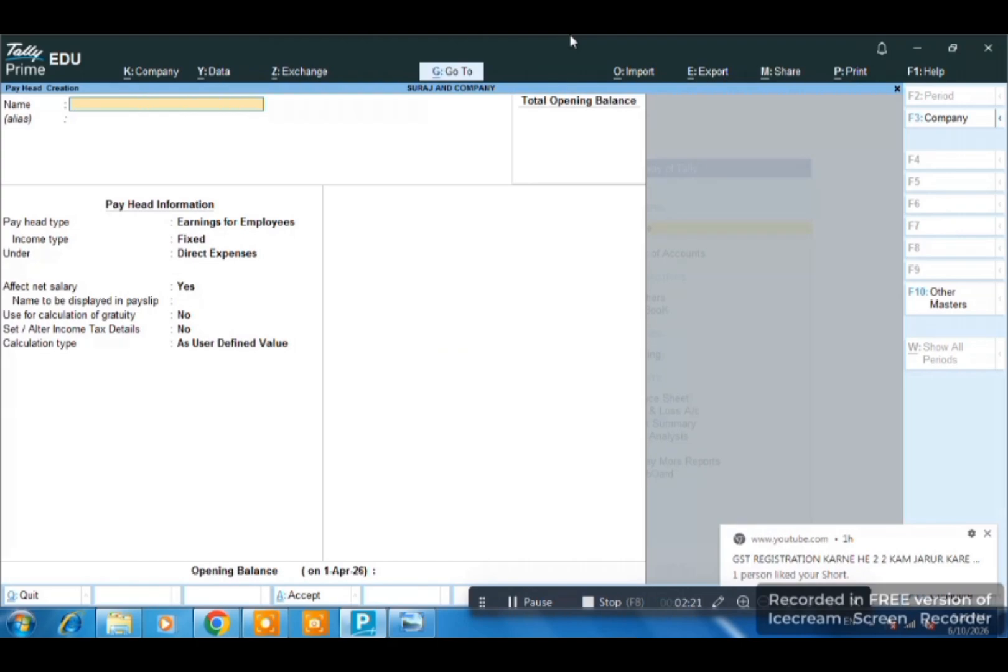
# Create a pay head named DA as Fixed Earnings for Employees under Direct Expenses that affects net salary.
pyautogui.write('DA')
pyautogui.press('Return')
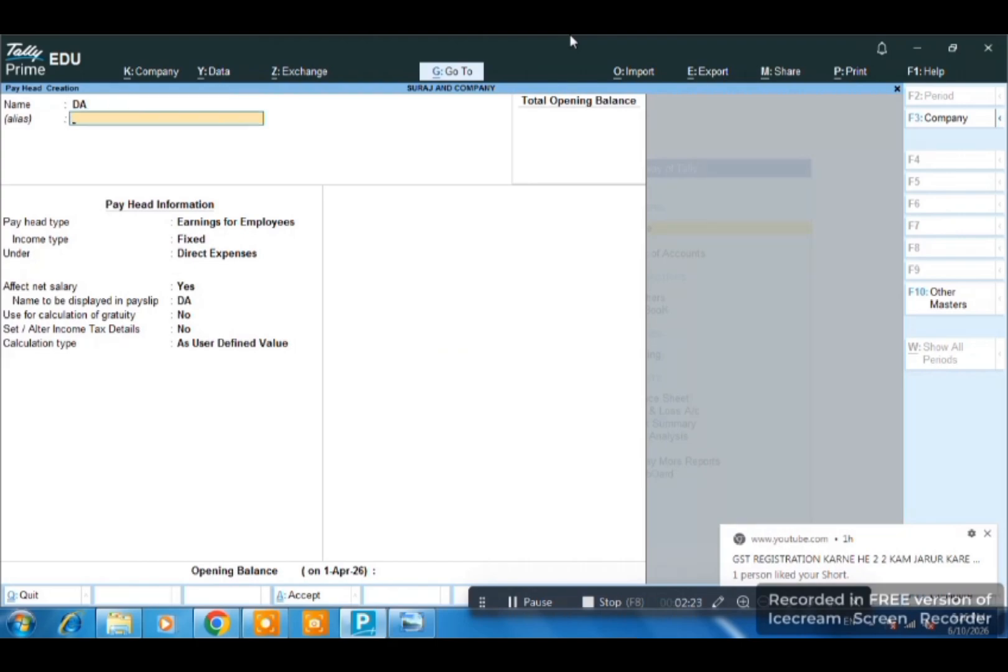
pyautogui.press('Return')
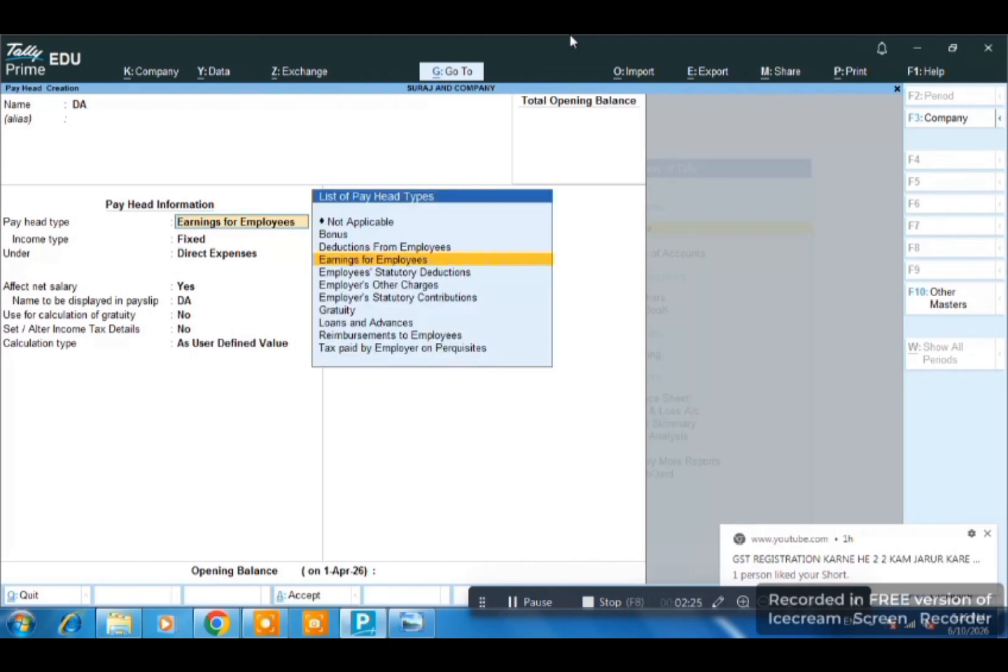
pyautogui.press('Return')
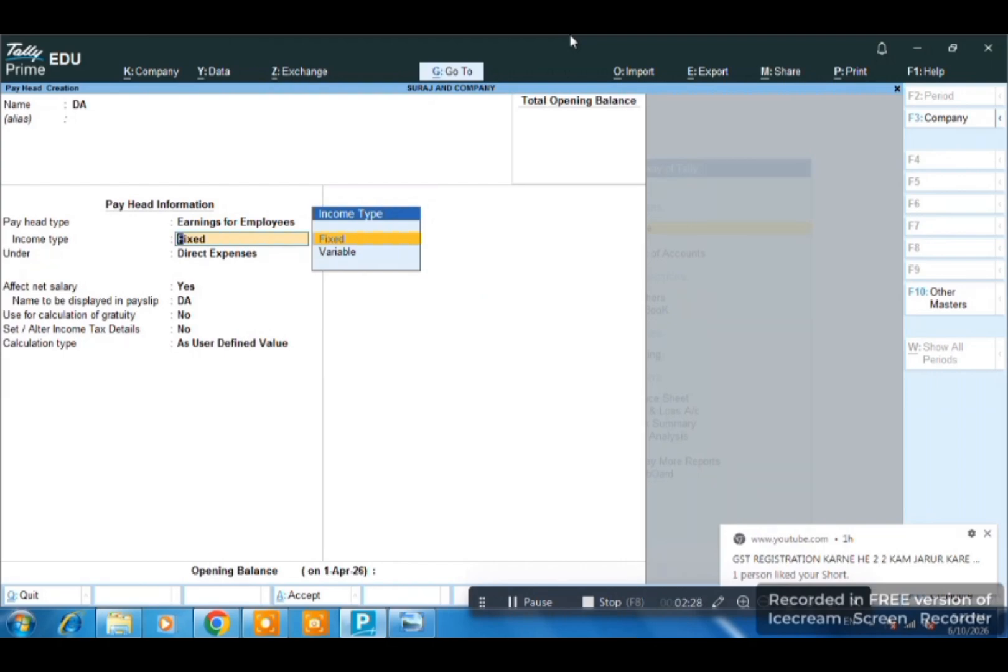
pyautogui.press('Return')
pyautogui.press('Return')
pyautogui.press('Return')
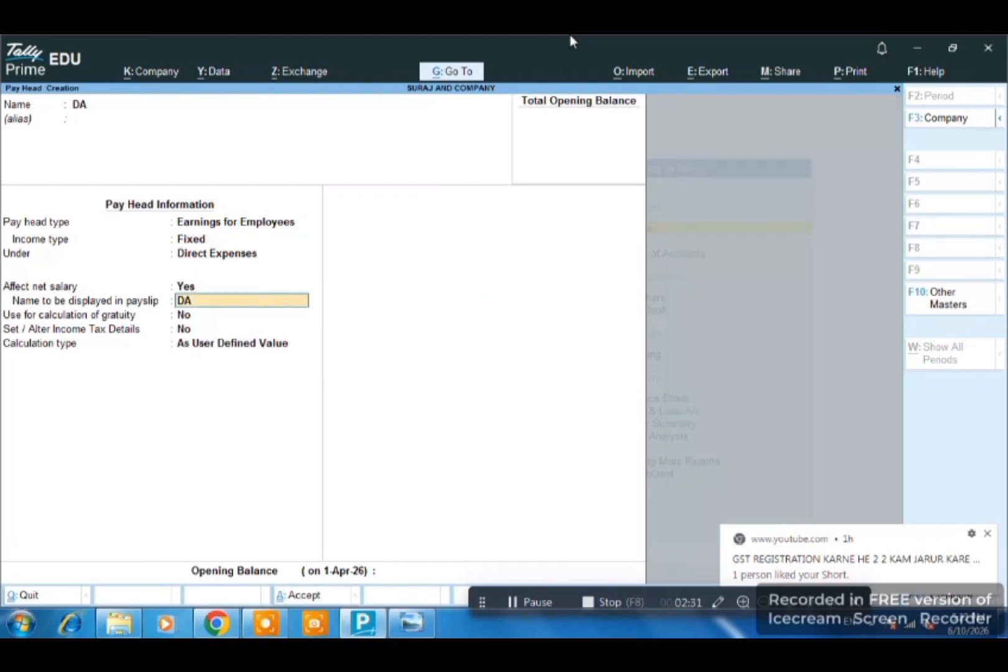
# Include DA in the gratuity calculation and set its calculation type to Flat Rate.
pyautogui.press('Return')
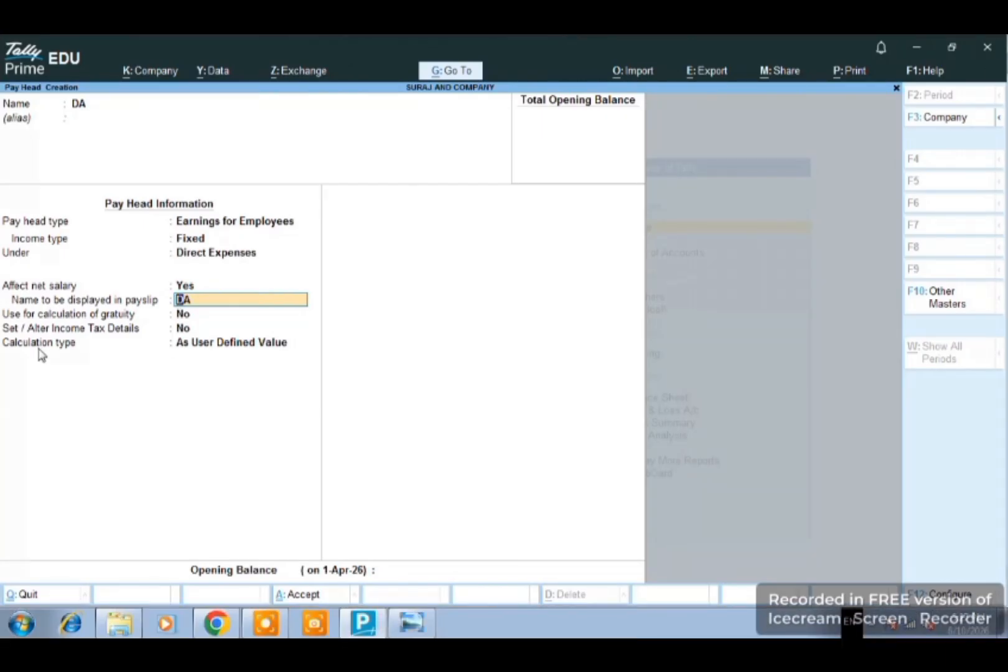
pyautogui.press('Return')
pyautogui.write('Y')
pyautogui.press('Return')
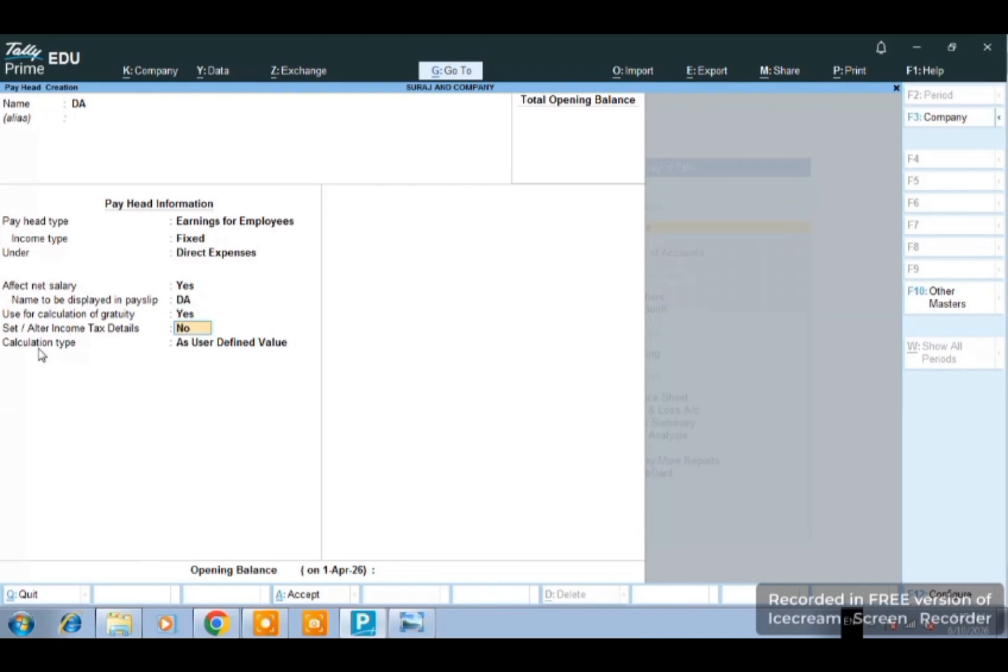
pyautogui.press('Return')
pyautogui.press('Down')
pyautogui.press('Return')
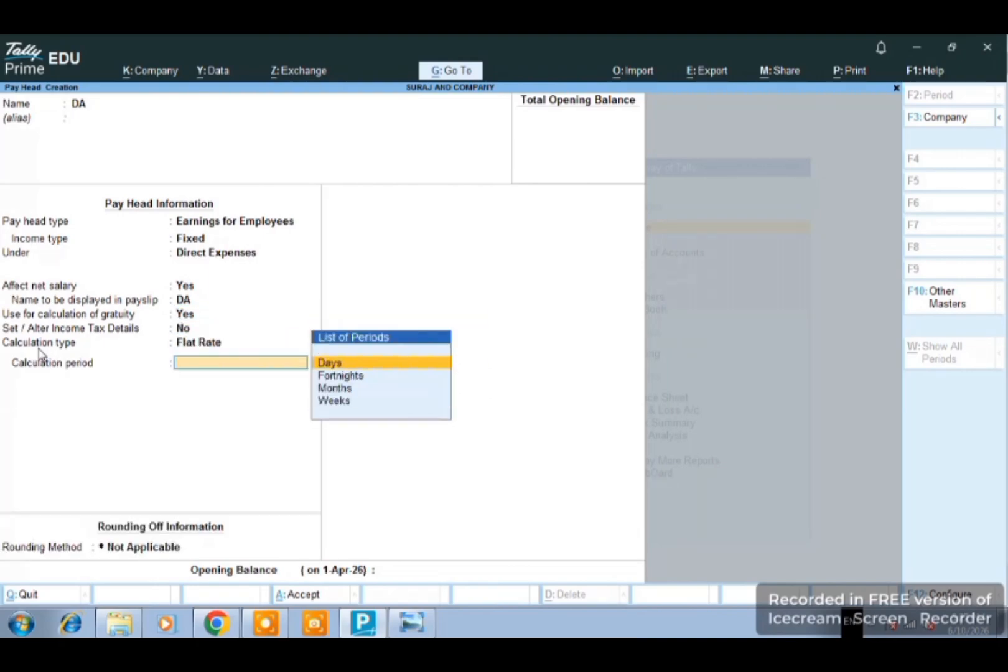
# Set DA's calculation period to Months with rounding Not Applicable and save the pay head.
pyautogui.press('Down')
pyautogui.press('Down')
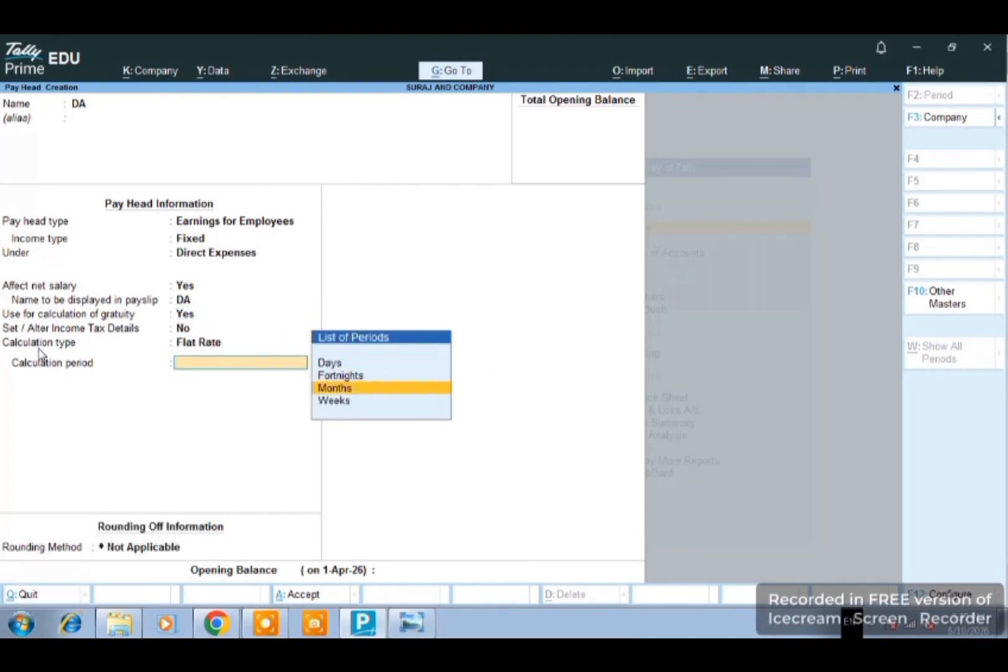
pyautogui.press('Return')
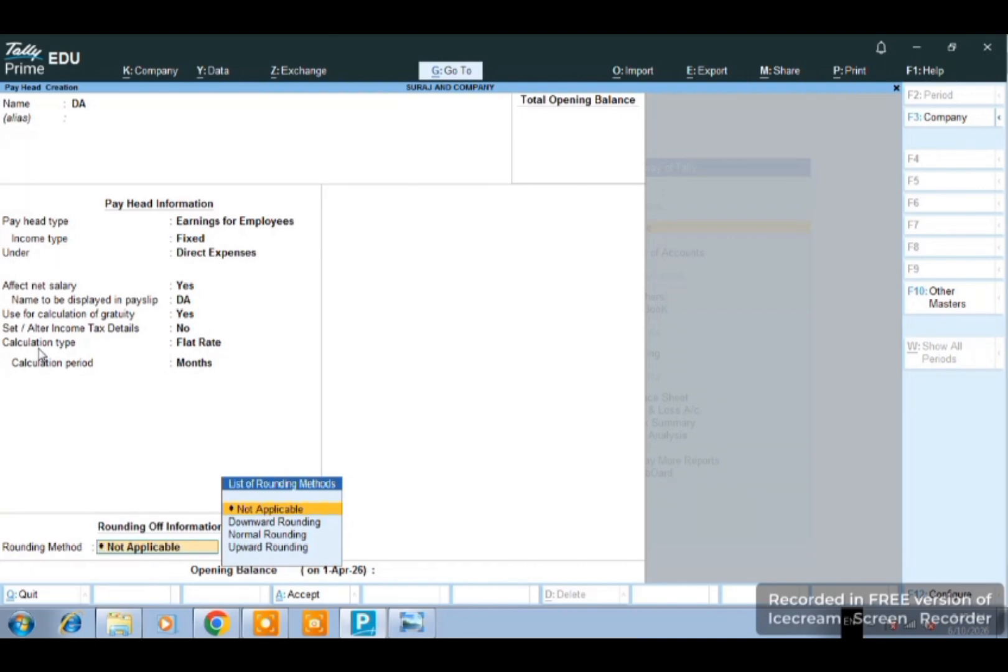
pyautogui.press('Return')
pyautogui.press('Return')
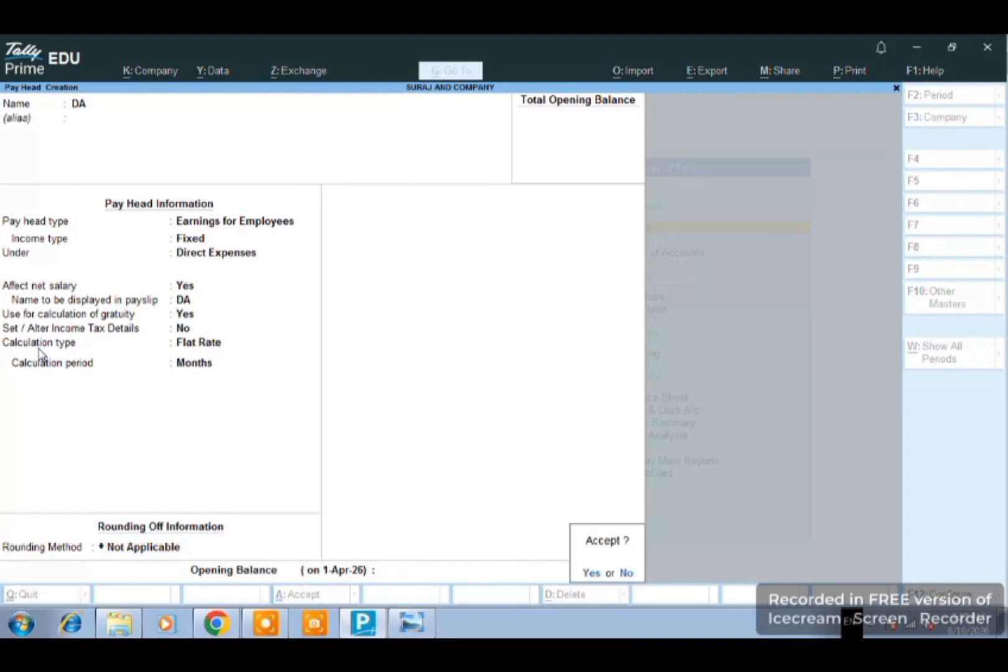
pyautogui.press('Return')
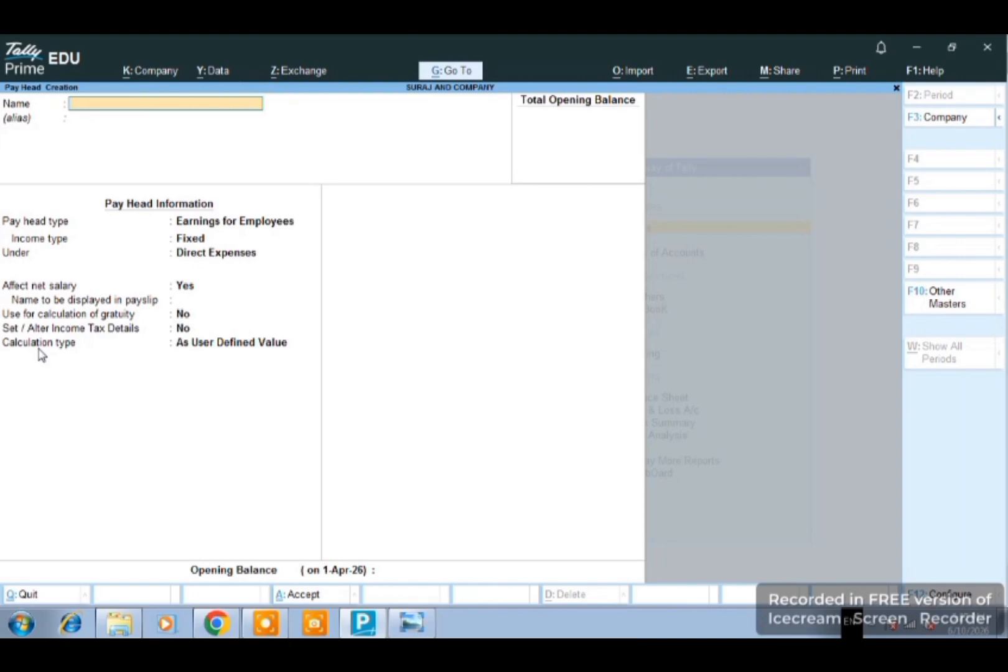
# Name the next pay head HRA with the alias HOUSE RENT ALLOWANCE.
pyautogui.write('HRA')
pyautogui.press('Return')
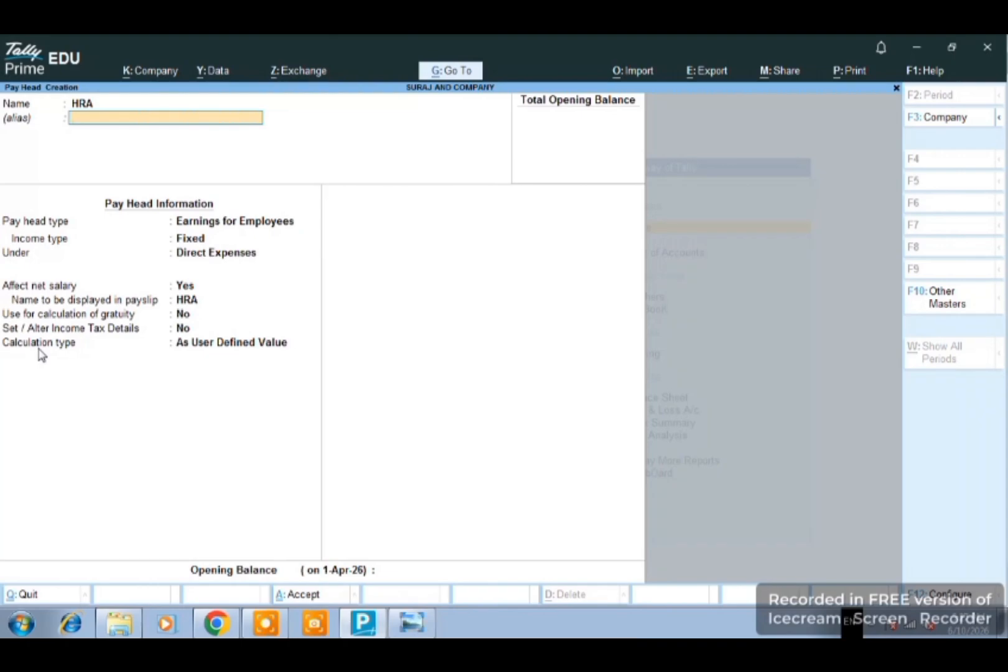
pyautogui.write('HOUSE RENT ALLOQAN')
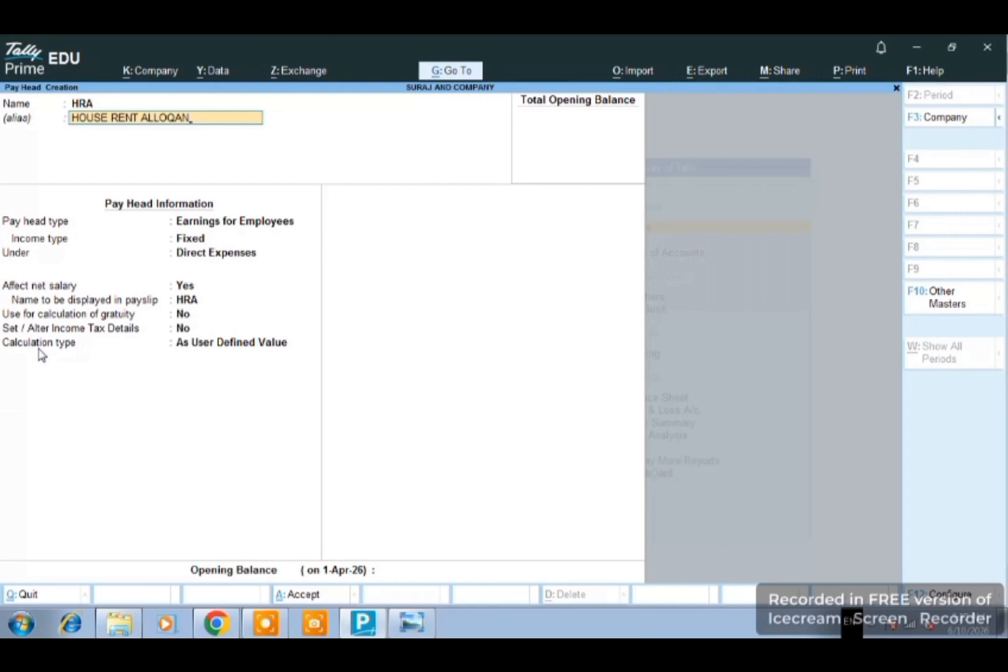
pyautogui.press('BackSpace')
pyautogui.press('BackSpace')
pyautogui.press('BackSpace')
pyautogui.write('WANCE')
pyautogui.press('Return')
pyautogui.press('Return')
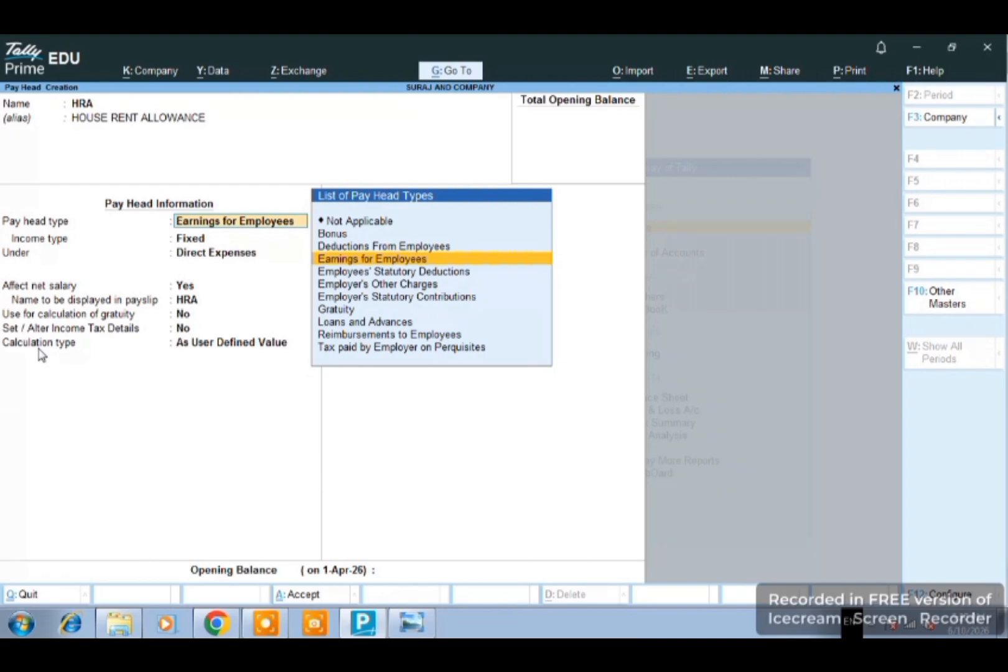
# Classify HRA as Fixed Earnings for Employees under Direct Expenses, leaving it out of the gratuity calculation.
pyautogui.press('Return')
pyautogui.press('Return')
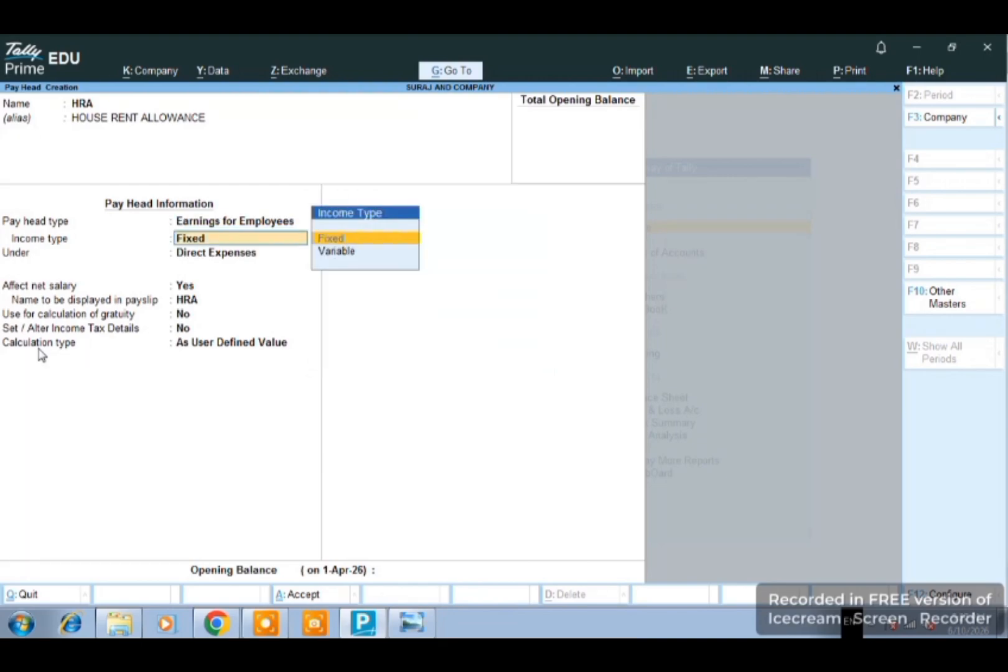
pyautogui.press('Return')
pyautogui.press('Return')
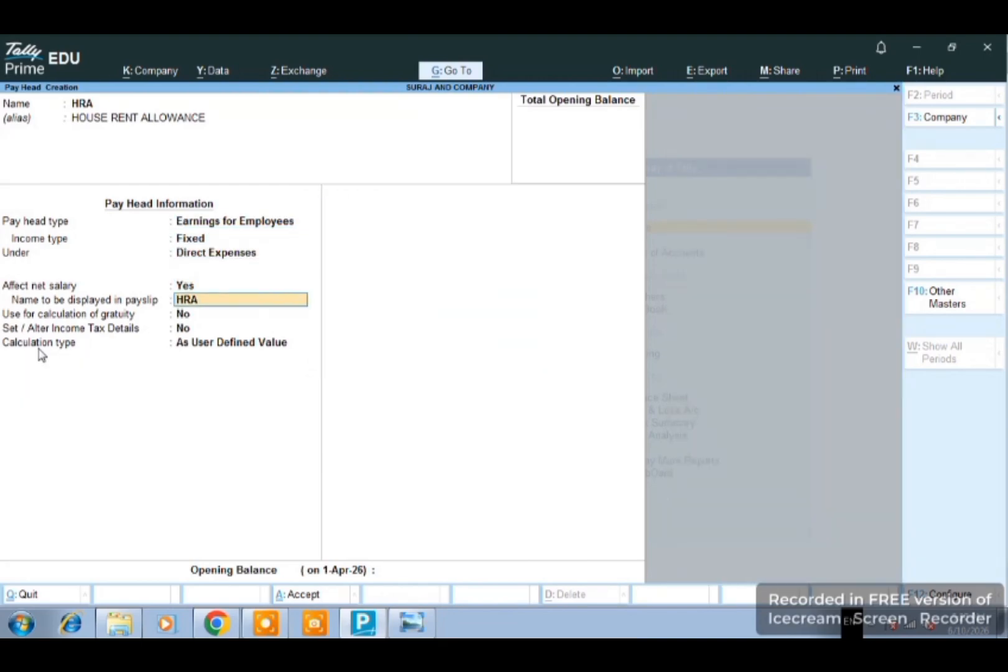
pyautogui.press('Return')
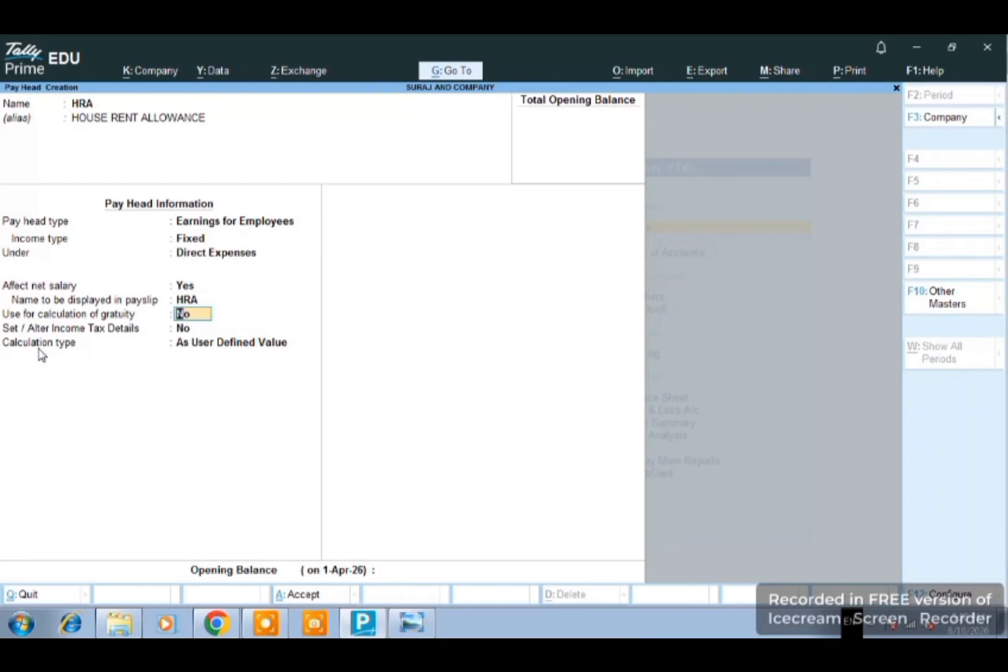
pyautogui.press('Return')
pyautogui.press('Return')
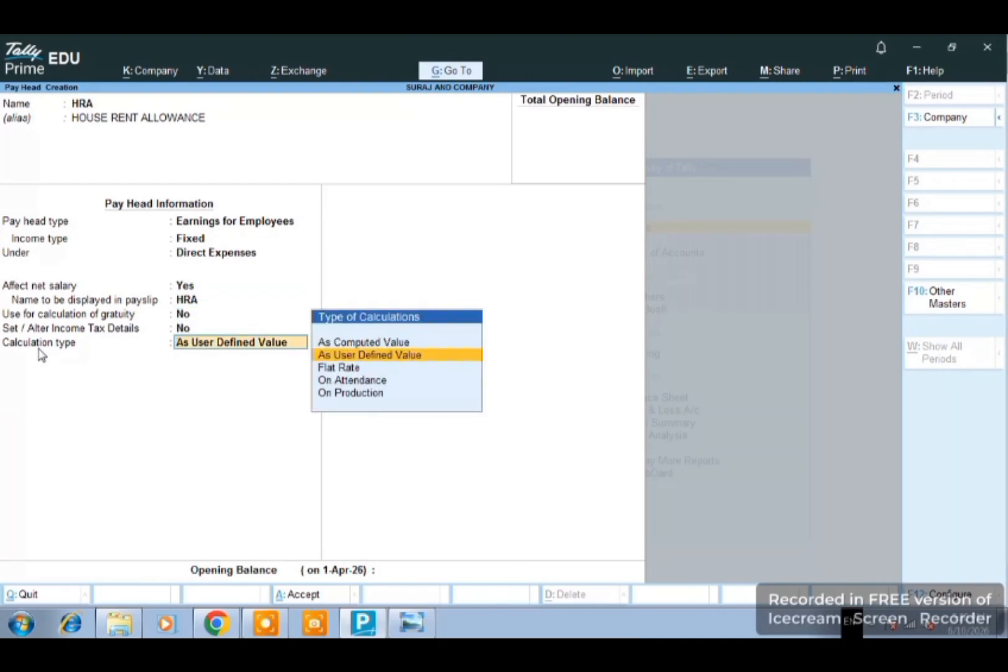
# Set HRA to a Flat Rate calculated over Months without rounding and save the pay head.
pyautogui.press('Down')
pyautogui.press('Return')
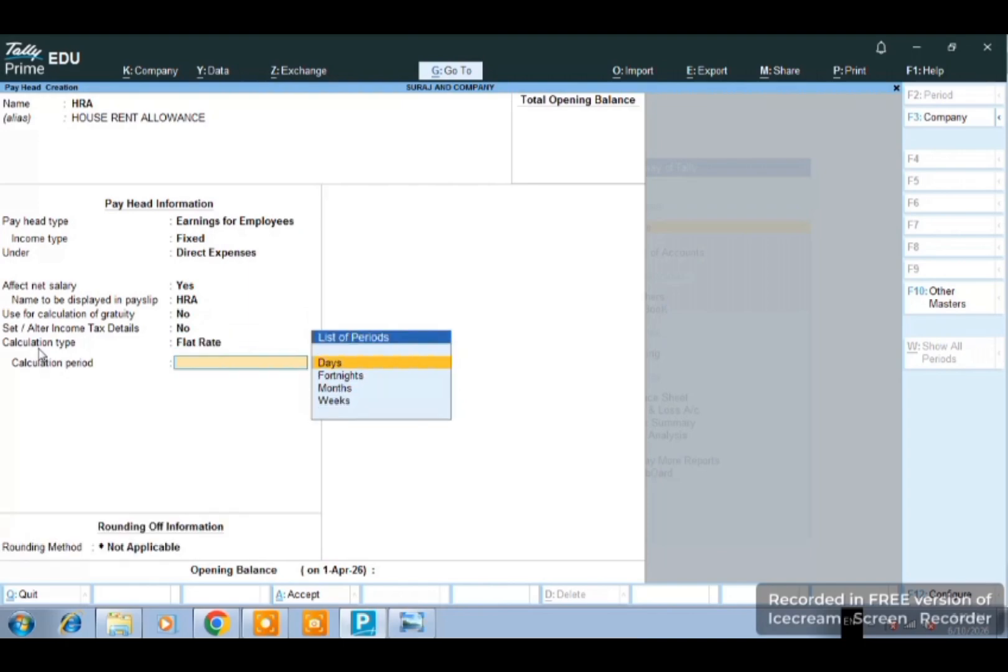
pyautogui.press('Down')
pyautogui.press('Down')
pyautogui.press('Down')
pyautogui.press('Up')
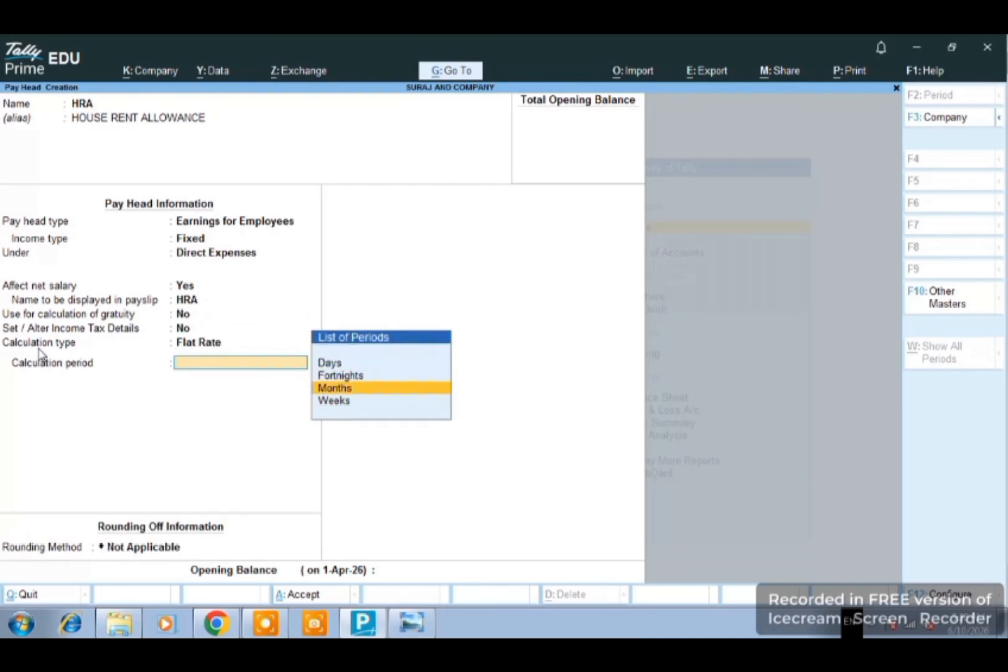
pyautogui.press('Return')
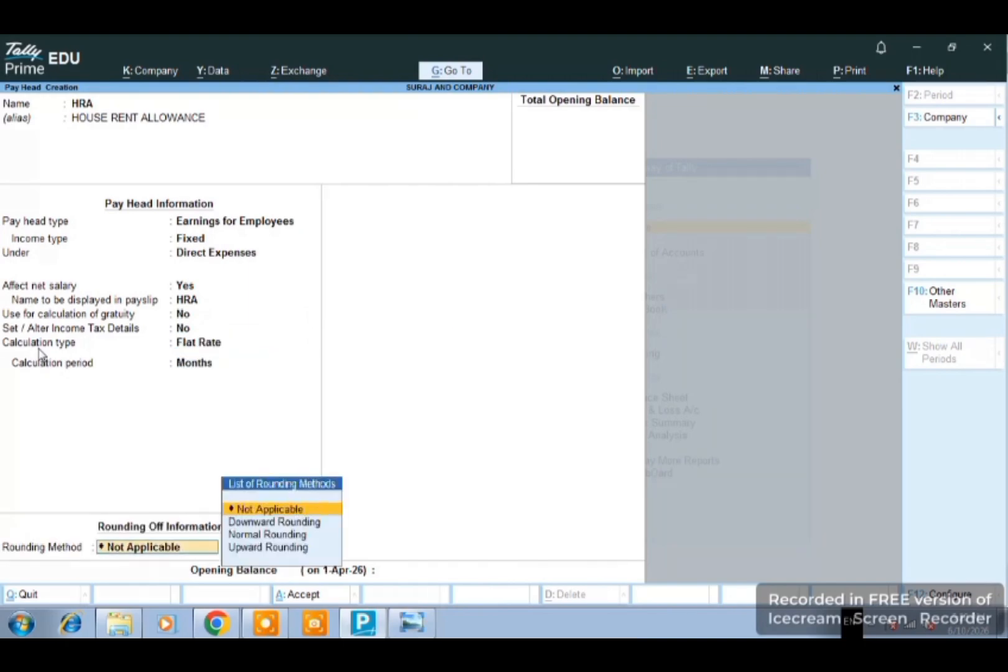
pyautogui.press('Return')
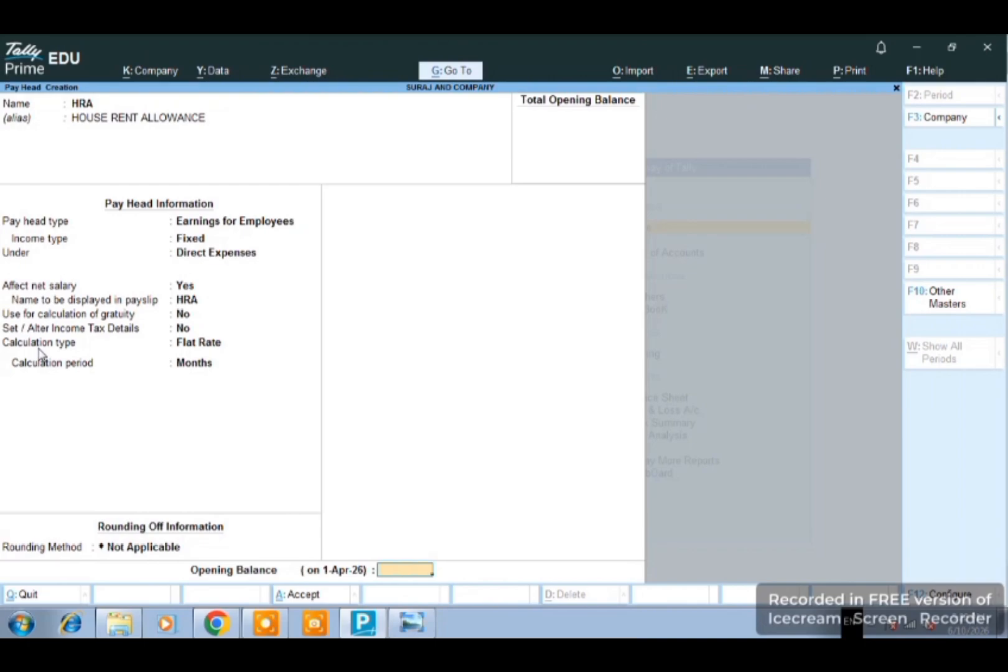
pyautogui.press('Return')
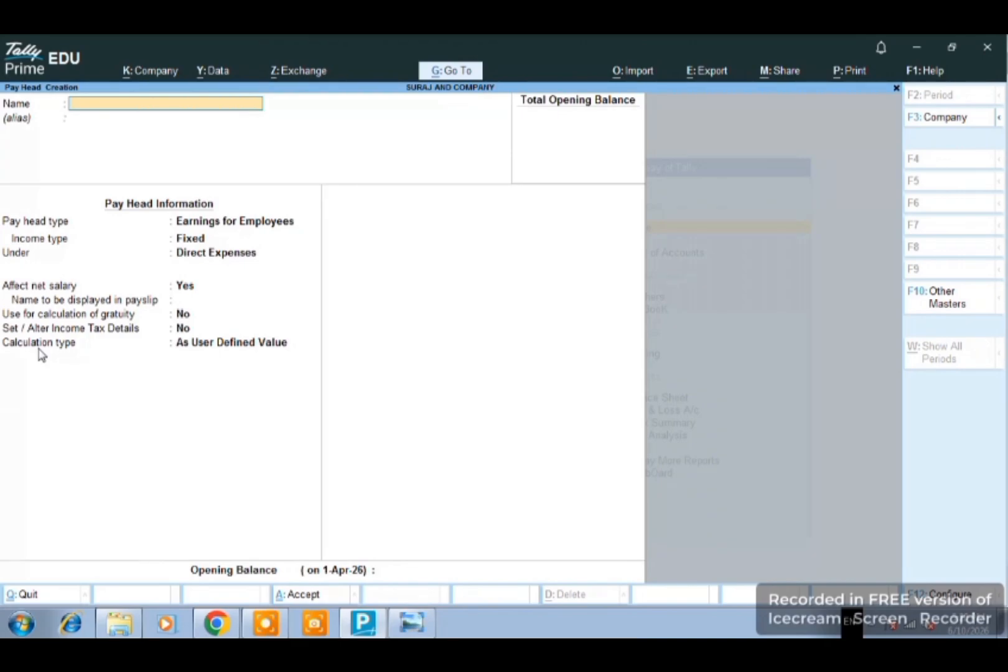
# Name the next pay head CONVENCE and classify it as Fixed Earnings for Employees under Direct Expenses.
pyautogui.write('CONVENCE')
pyautogui.press('Return')
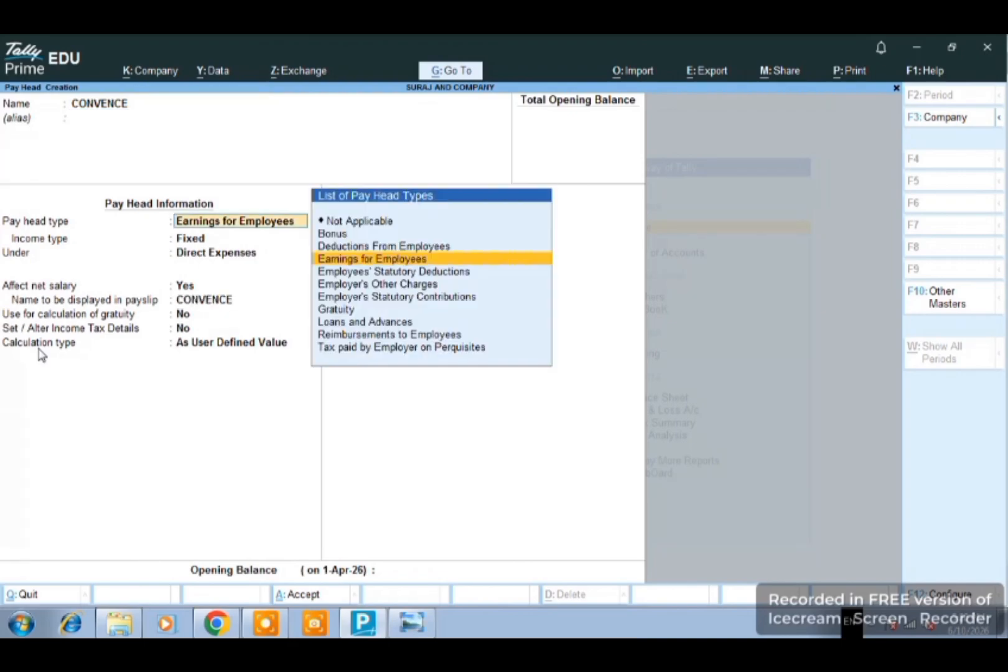
pyautogui.press('Return')
pyautogui.press('Return')
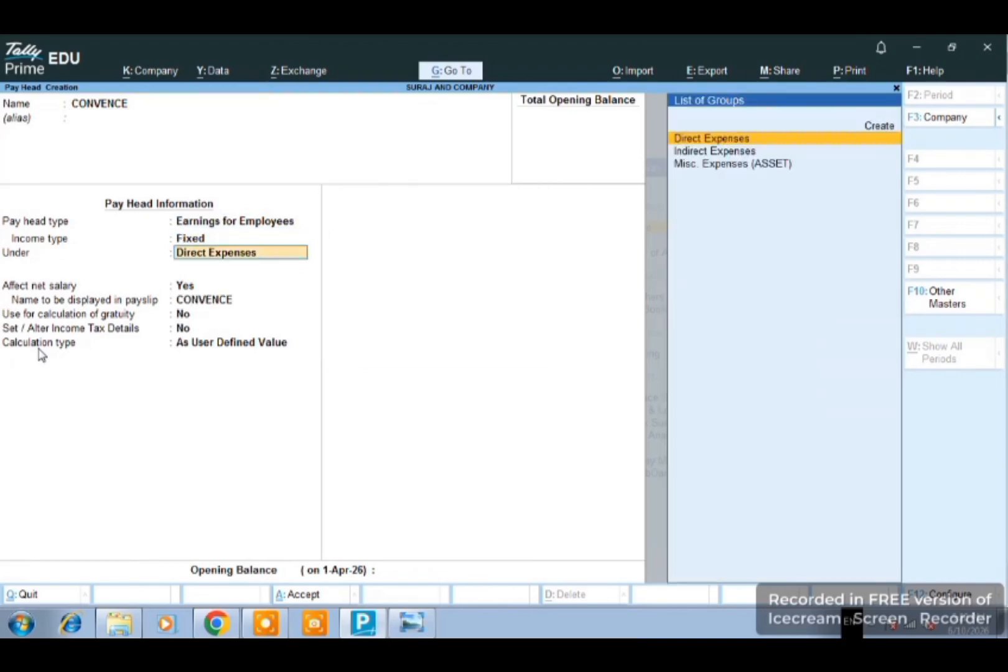
pyautogui.press('Return')
# Let CONVENCE affect net salary, leave it out of gratuity and income tax details, and set its calculation type to Flat Rate.
pyautogui.press('Return')
pyautogui.press('Return')
pyautogui.press('Return')
pyautogui.press('Return')
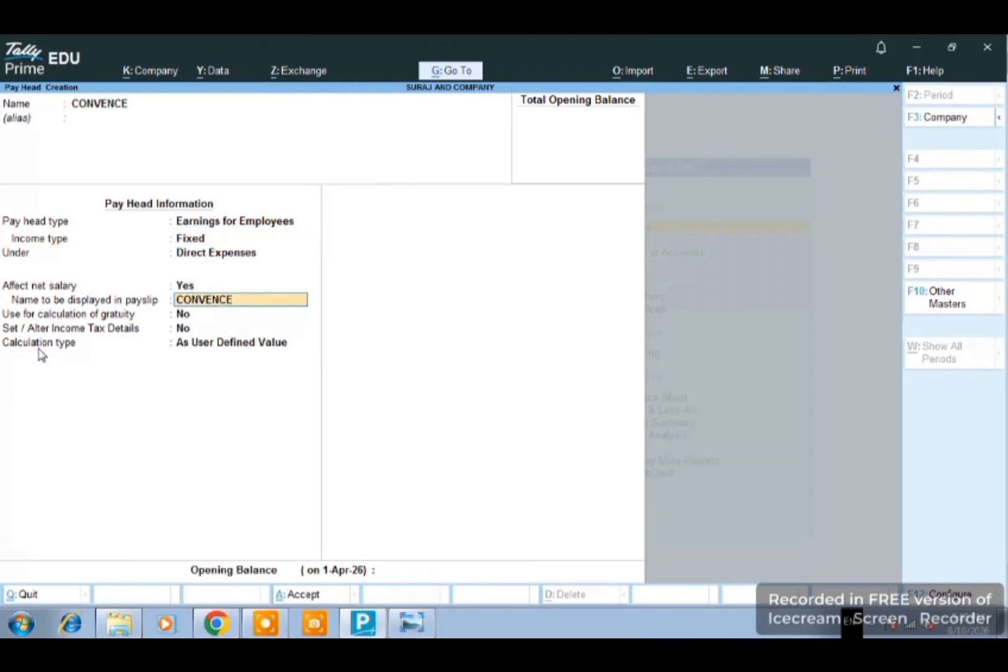
pyautogui.press('Down')
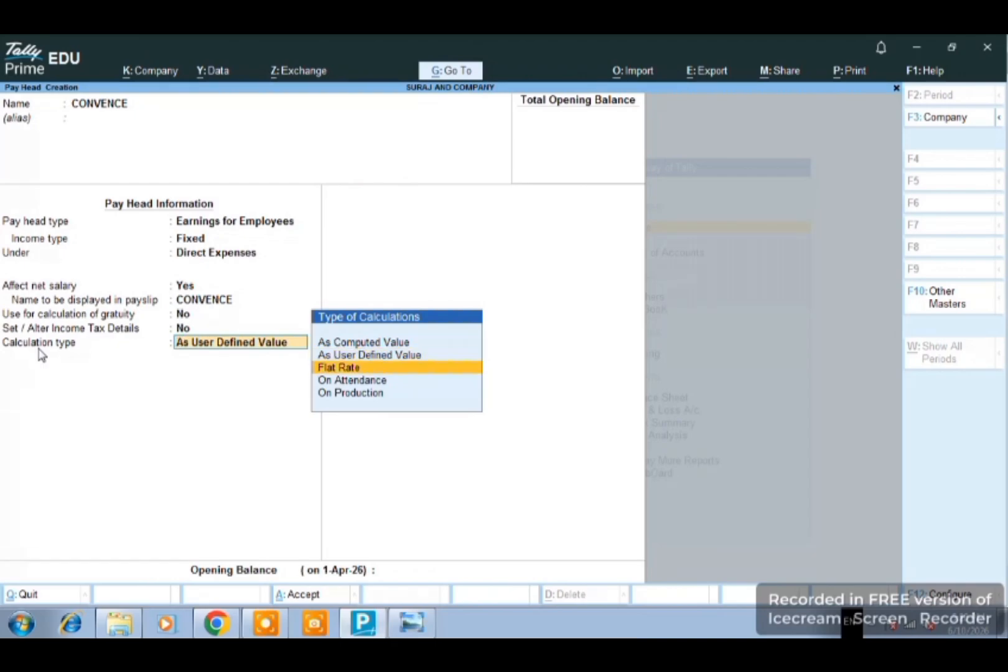
pyautogui.press('Return')
# Review CONVENCE's settings from the pay head type through to the calculation period.
pyautogui.press('Down')
pyautogui.press('Down')
pyautogui.press('Down')
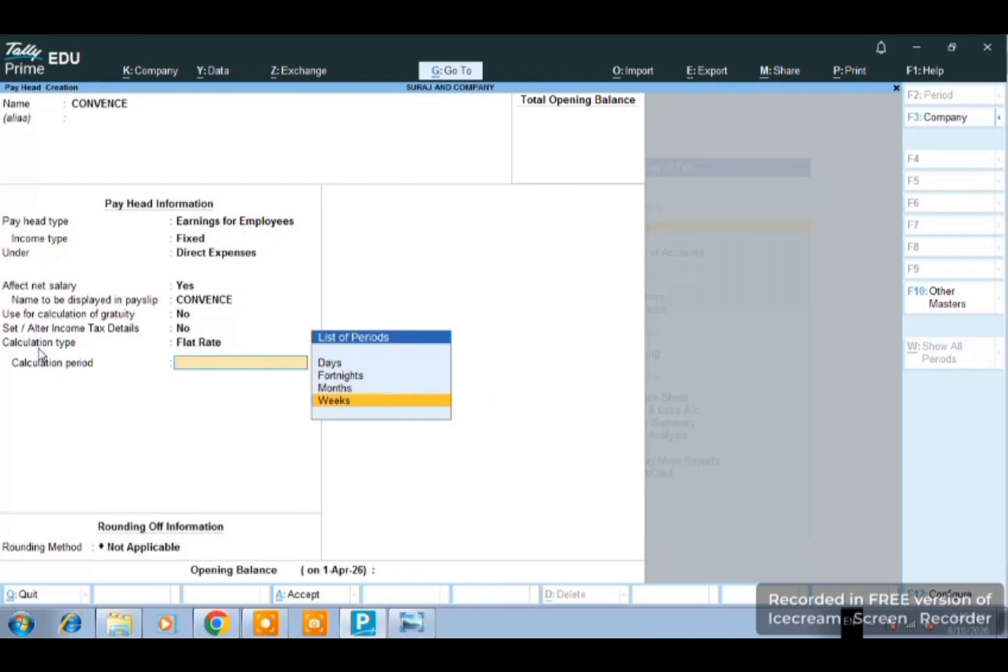
pyautogui.press('BackSpace')
pyautogui.press('BackSpace')
pyautogui.press('BackSpace')
pyautogui.press('BackSpace')
pyautogui.press('BackSpace')
pyautogui.press('BackSpace')
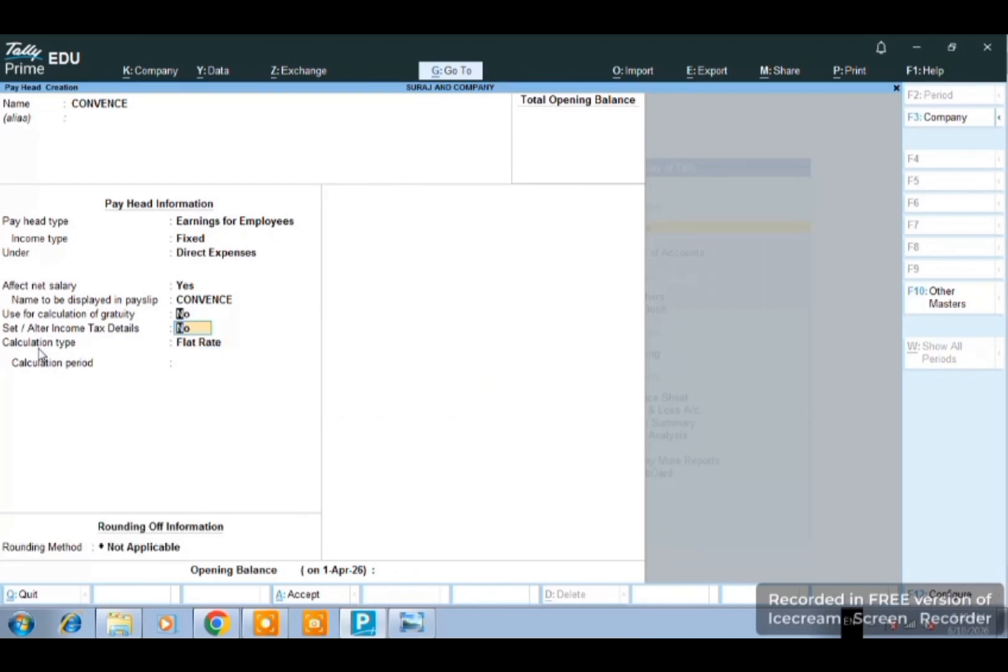
pyautogui.press('BackSpace')
pyautogui.press('BackSpace')
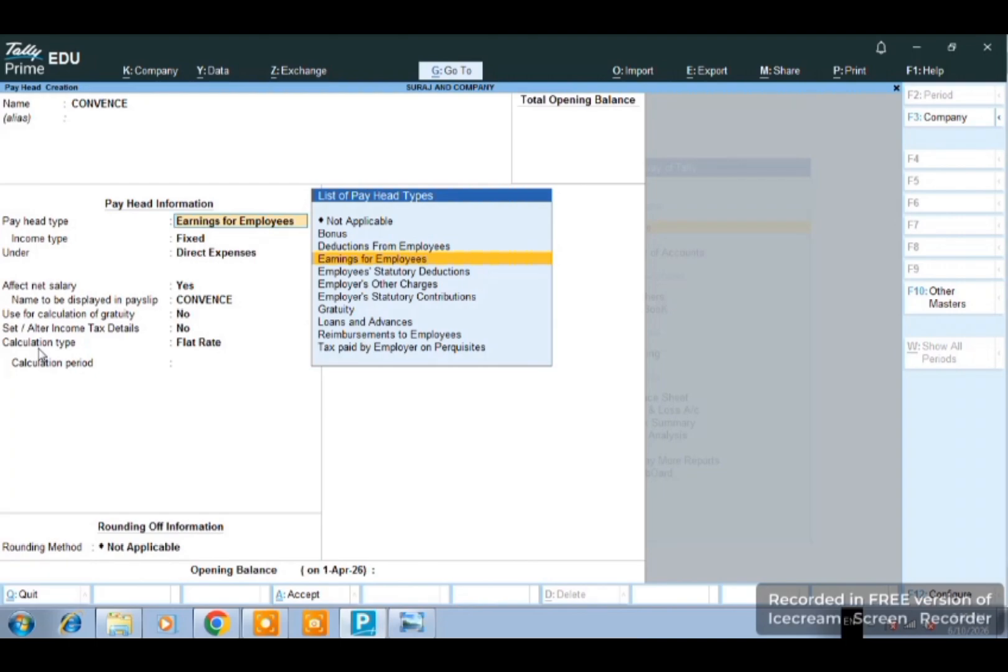
pyautogui.press('Return')
pyautogui.press('Return')
pyautogui.press('Return')
pyautogui.press('Return')
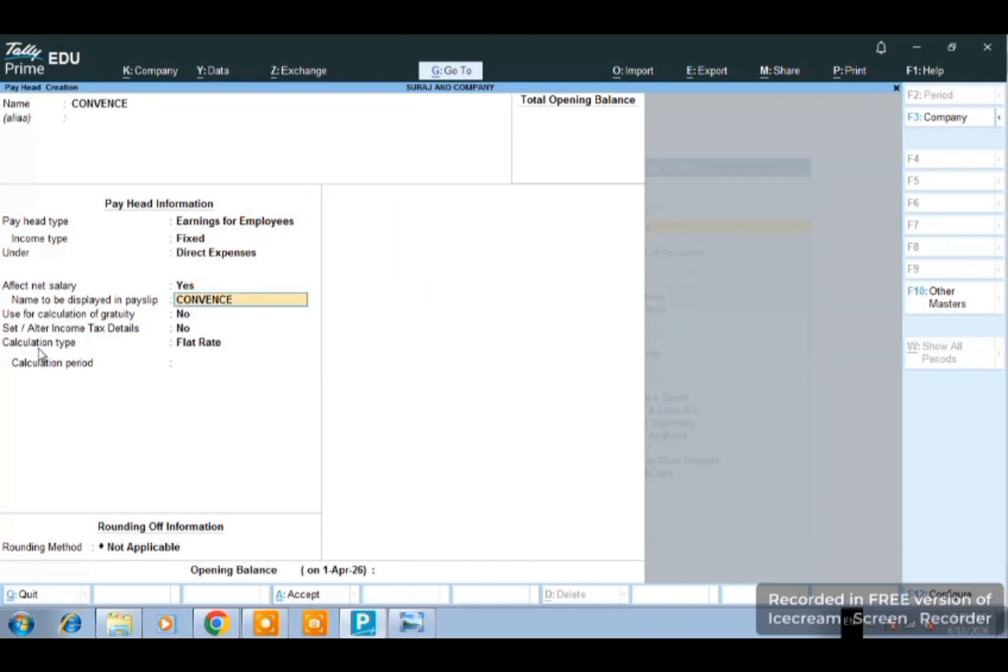
pyautogui.press('Return')
pyautogui.press('Return')
pyautogui.press('Return')
pyautogui.press('Return')
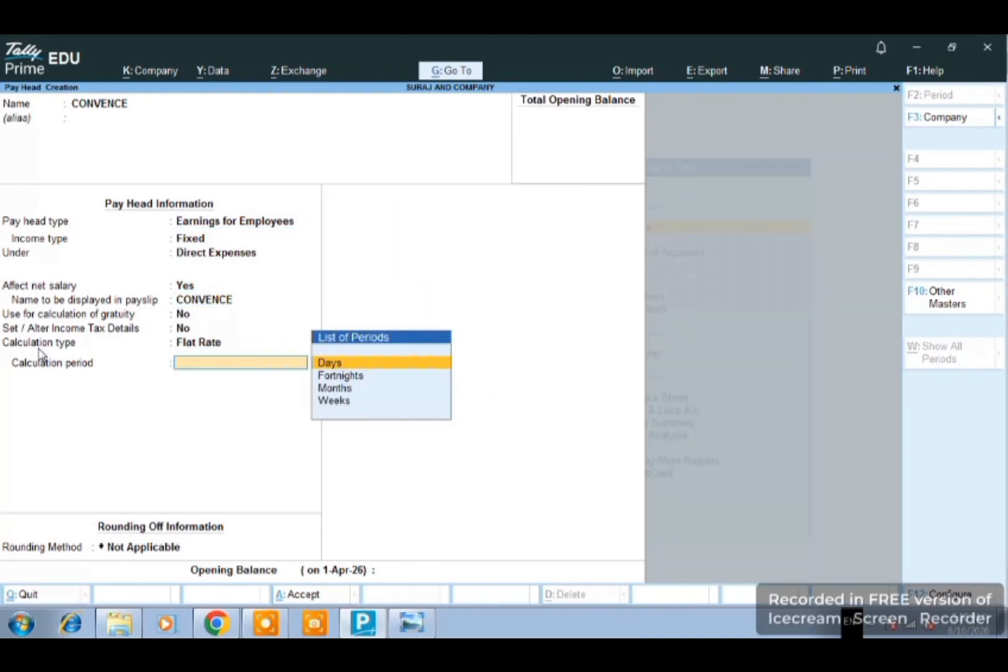
pyautogui.press('Return')
pyautogui.press('BackSpace')
pyautogui.press('Down')
pyautogui.press('Down')
pyautogui.press('Down')
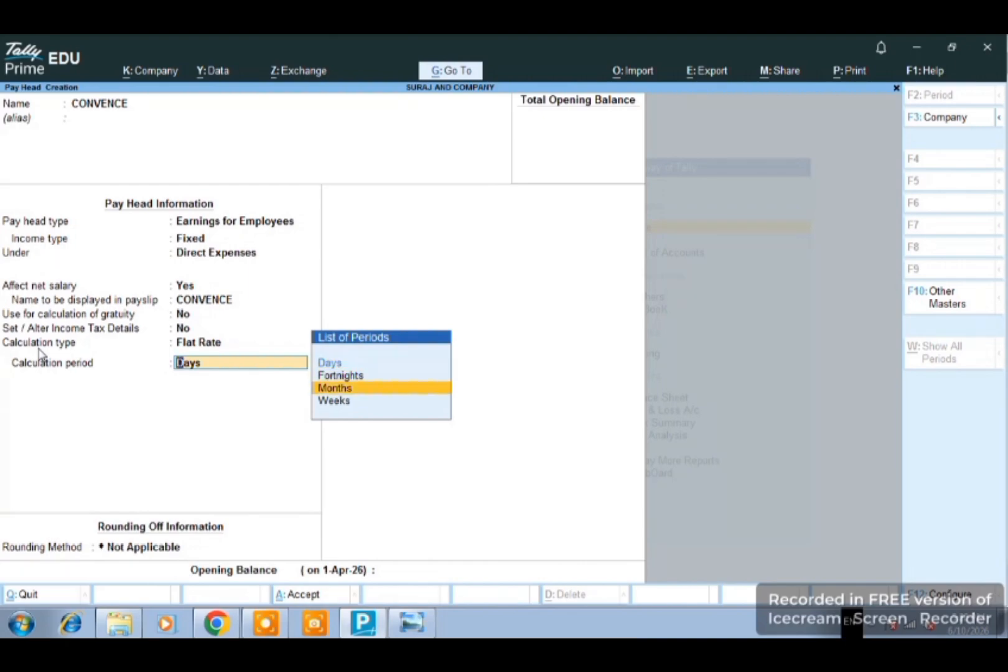
pyautogui.press('Return')
# Set CONVENCE's calculation period to Months with rounding Not Applicable and save the pay head.
pyautogui.press('BackSpace')
pyautogui.press('Up')
pyautogui.press('Up')
pyautogui.press('Up')
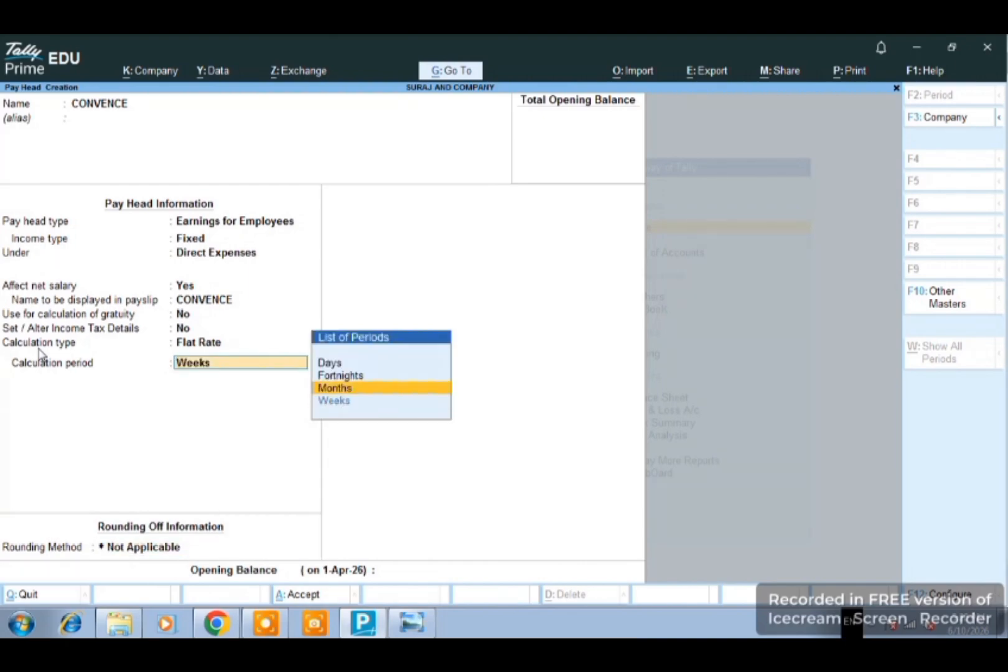
pyautogui.press('Down')
pyautogui.press('Down')
pyautogui.press('Return')
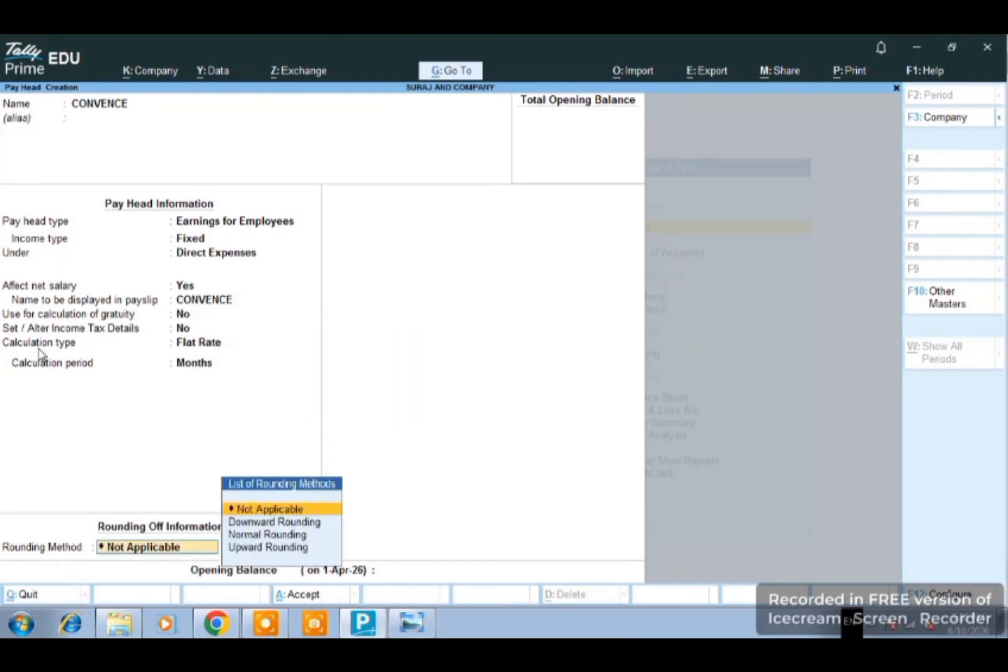
pyautogui.press('Return')
pyautogui.press('Return')
pyautogui.press('Return')
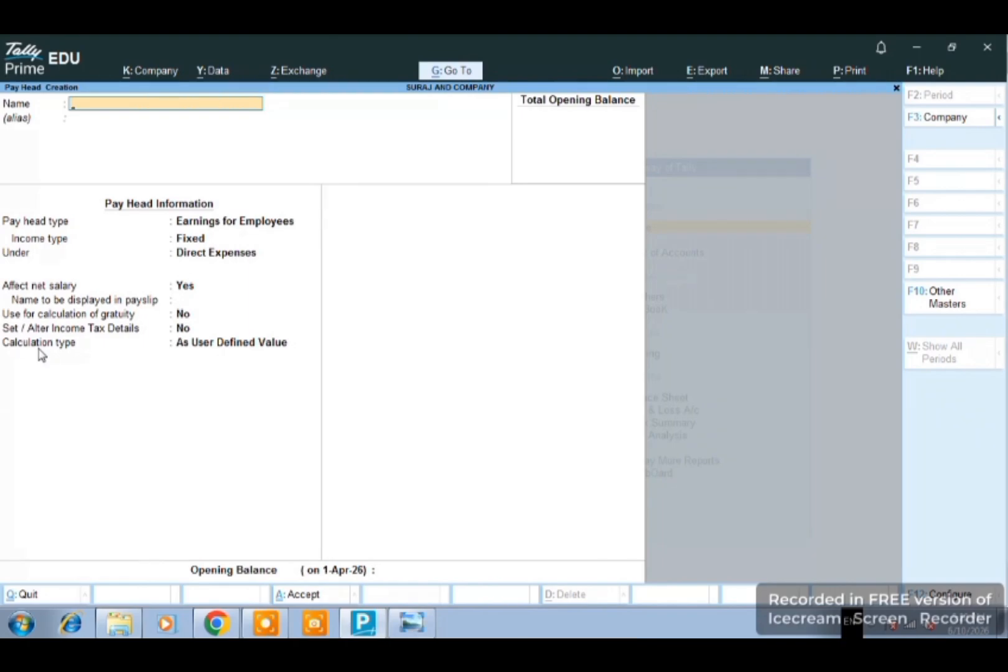
# Name the next pay head ADVANCE and classify it as Loans and Advances under Loans & Advances (Asset).
pyautogui.write('ADVANCE')
pyautogui.press('Return')
pyautogui.press('Return')
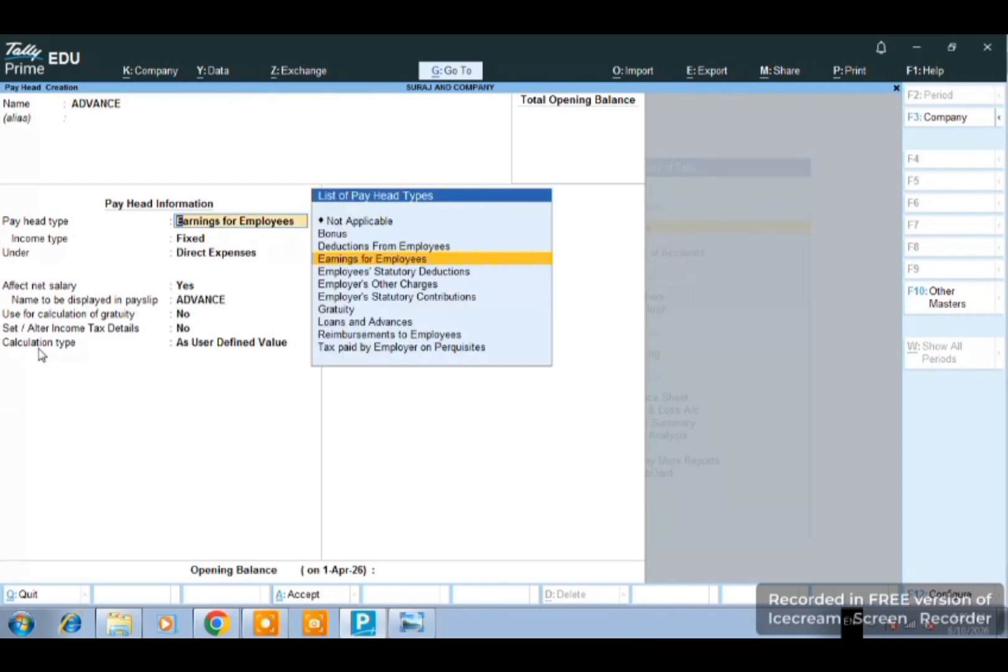
pyautogui.press('Down')
pyautogui.press('Down')
pyautogui.press('Down')
pyautogui.press('Down')
pyautogui.press('Down')
pyautogui.press('Return')
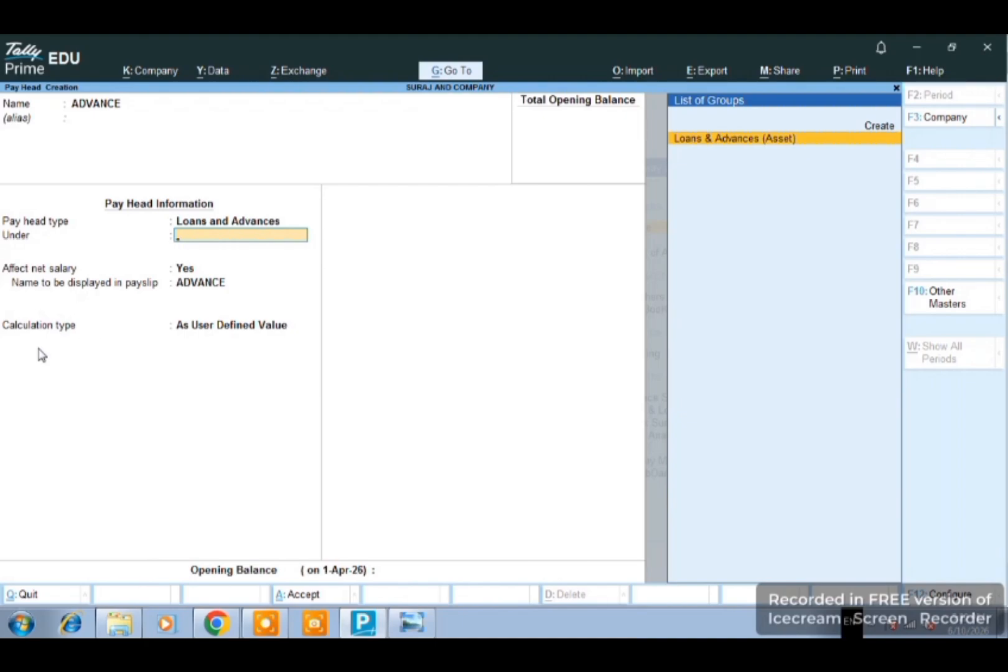
pyautogui.press('Return')
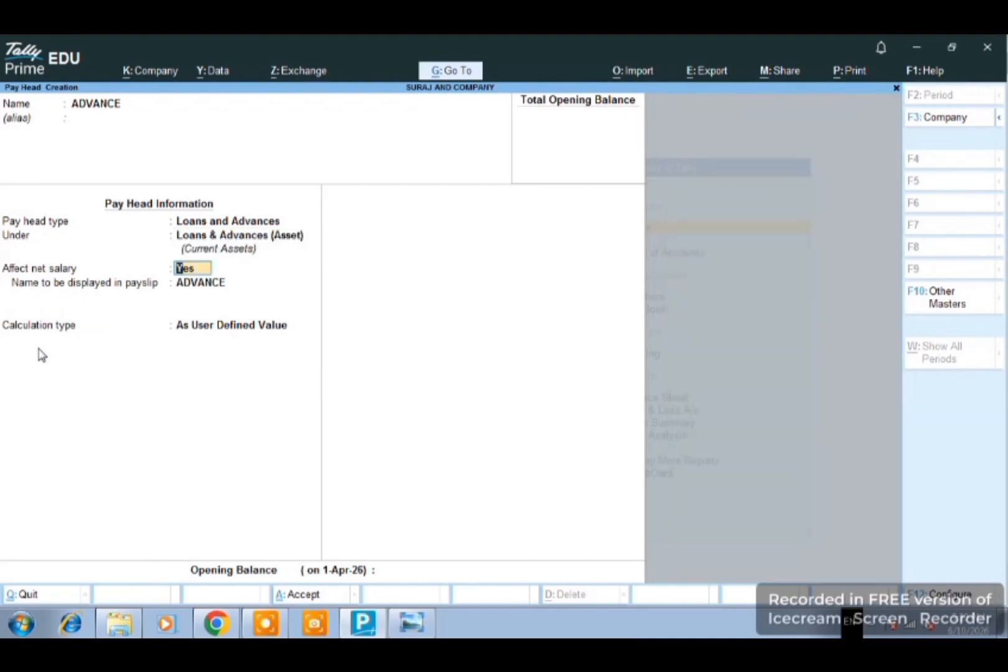
# Let ADVANCE affect net salary, calculate it As User Defined Value without an opening balance, and save the pay head.
pyautogui.press('Return')
pyautogui.press('Return')
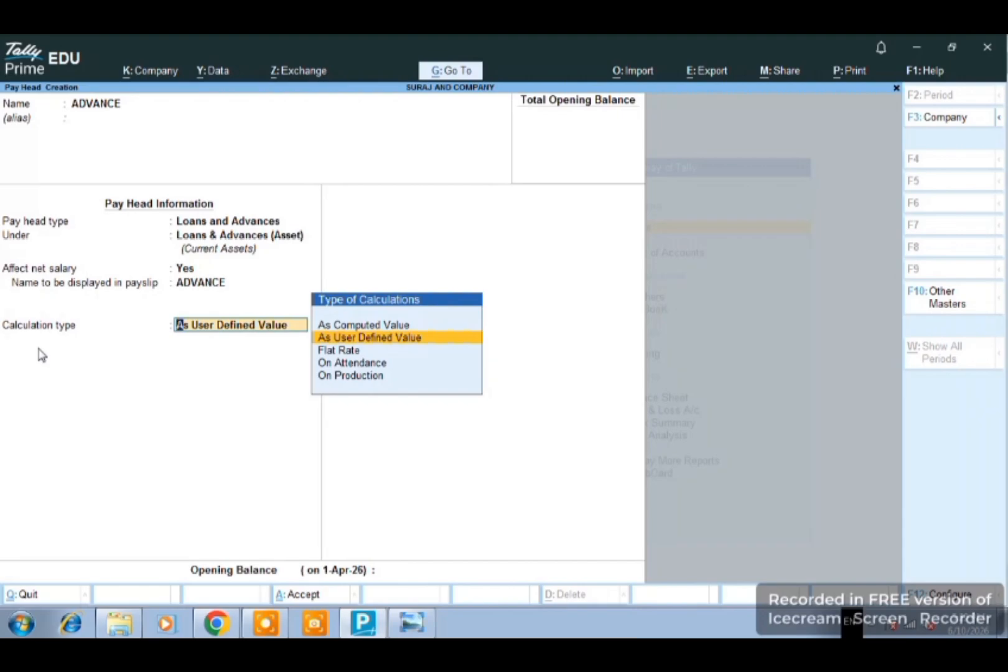
pyautogui.press('Return')
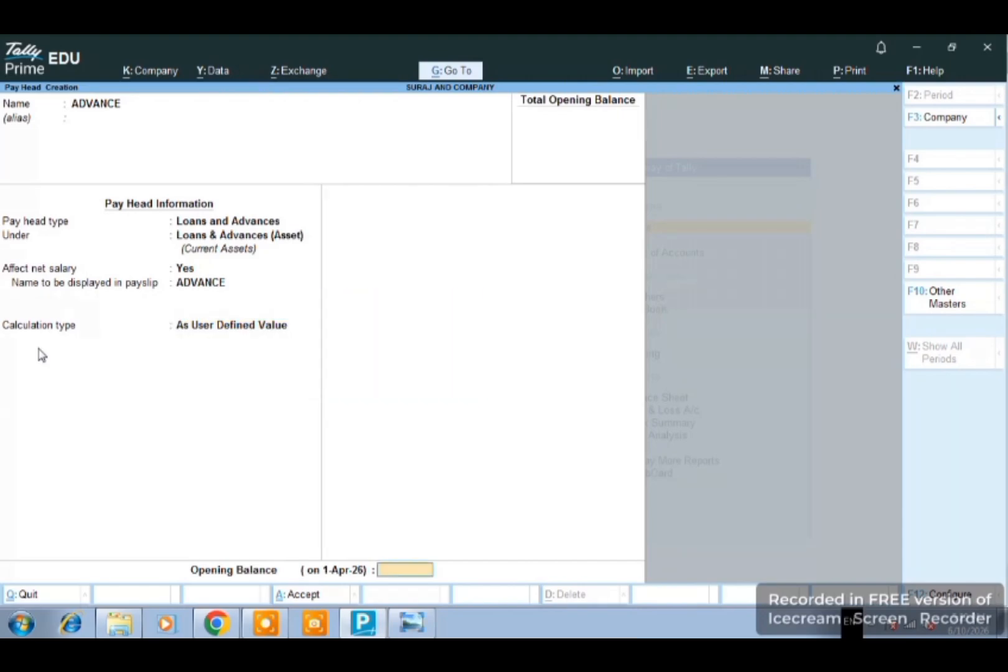
pyautogui.press('BackSpace')
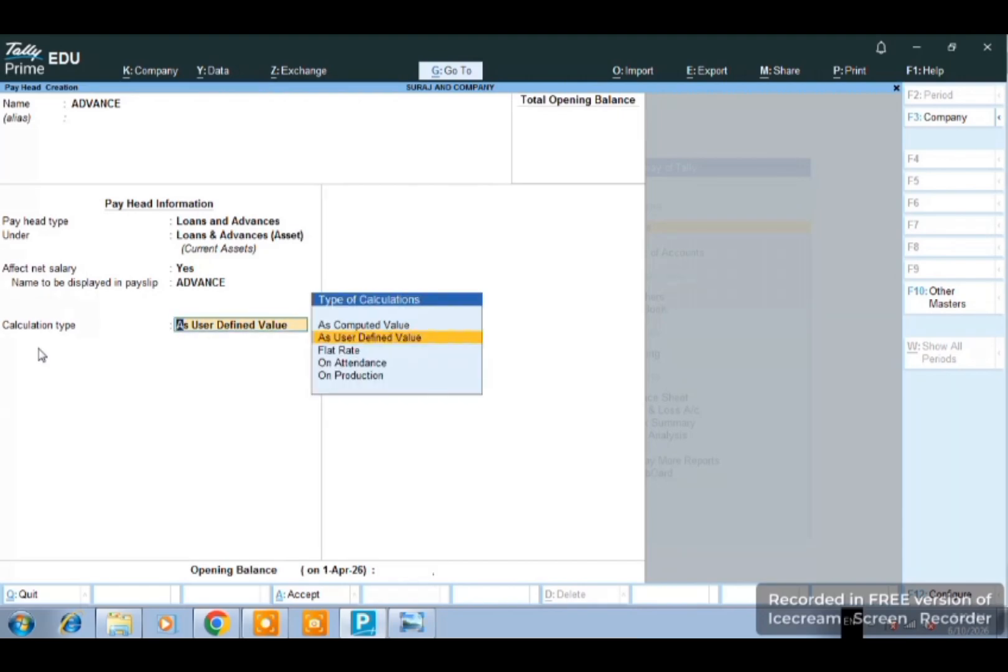
pyautogui.press('Return')
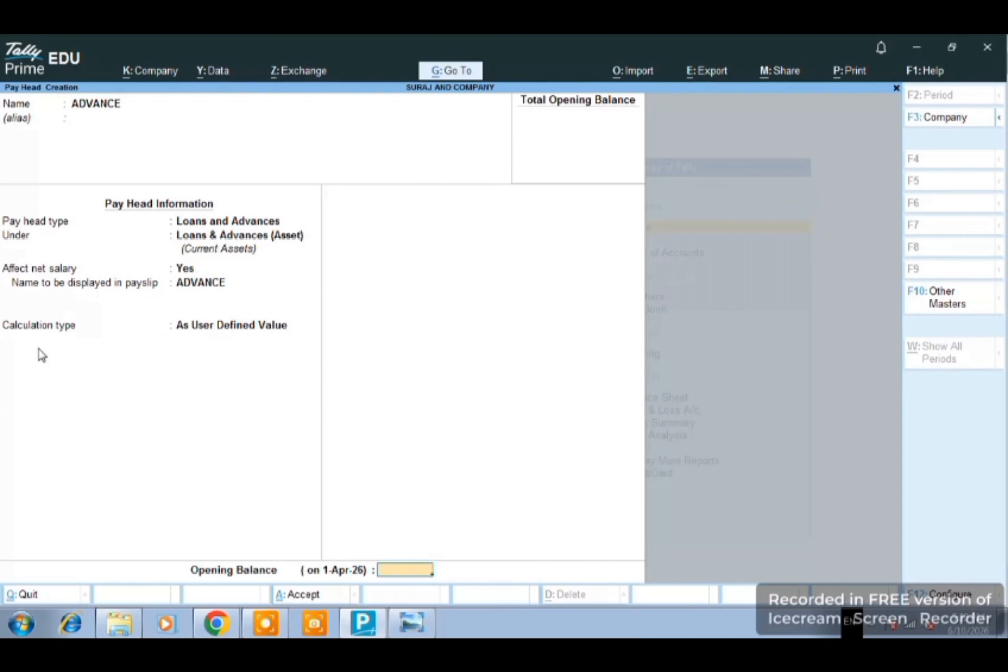
pyautogui.press('Return')
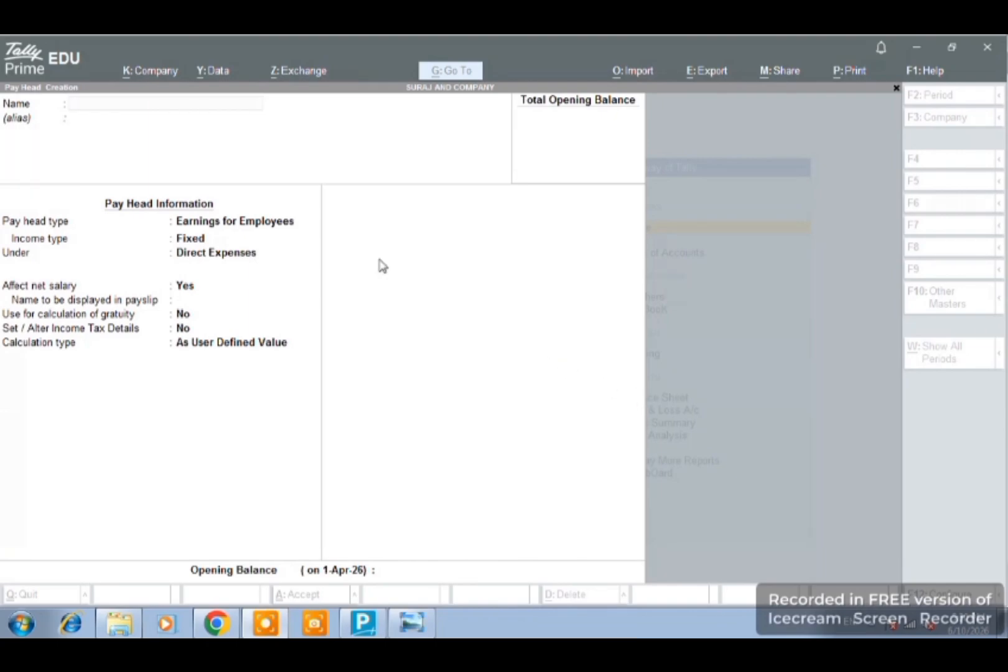
# Name the next pay head EPF.
pyautogui.click(81, 129)
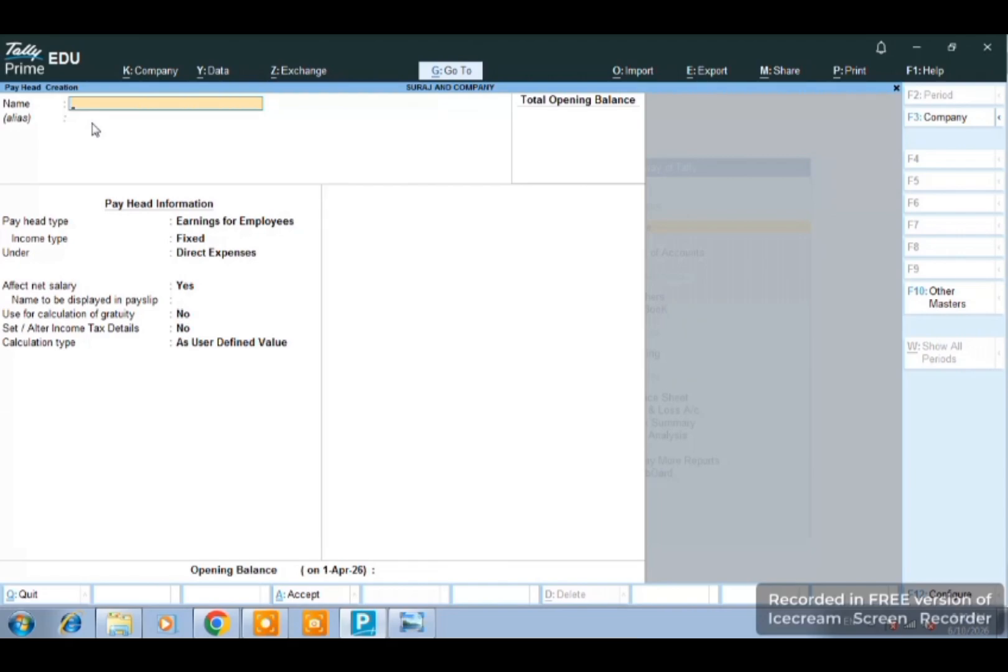
pyautogui.write('EPF')
pyautogui.press('Return')
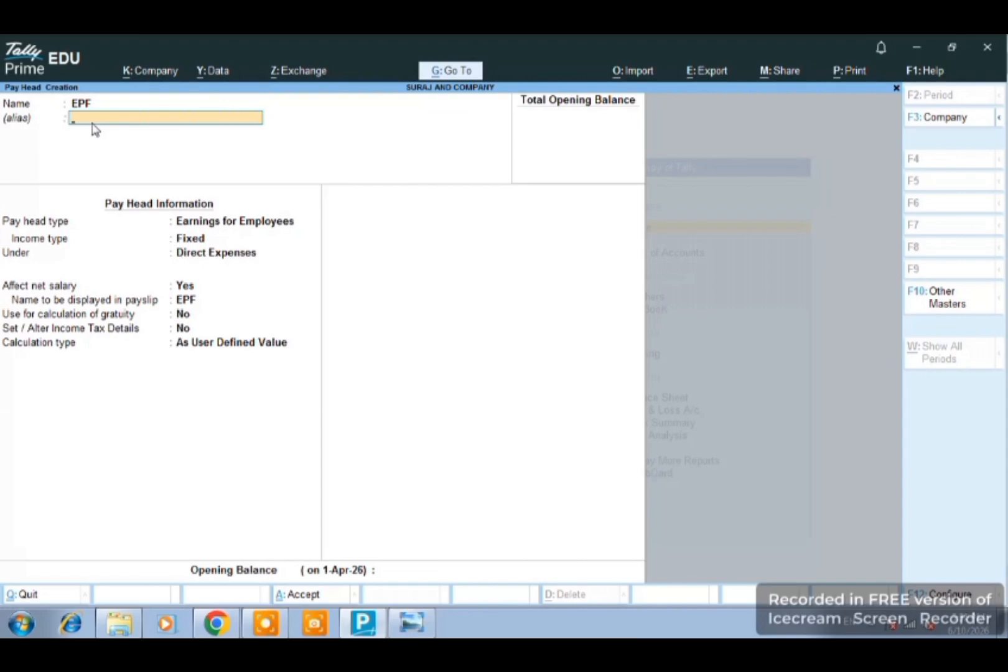
pyautogui.write('EMPLO PROVID AND FUND')
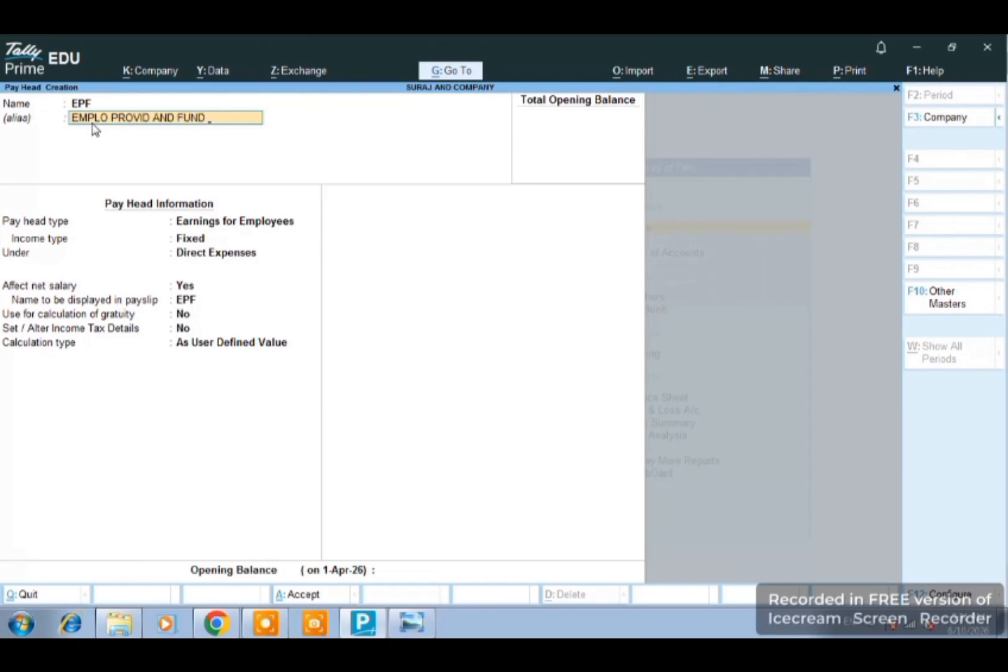
pyautogui.press('Return')
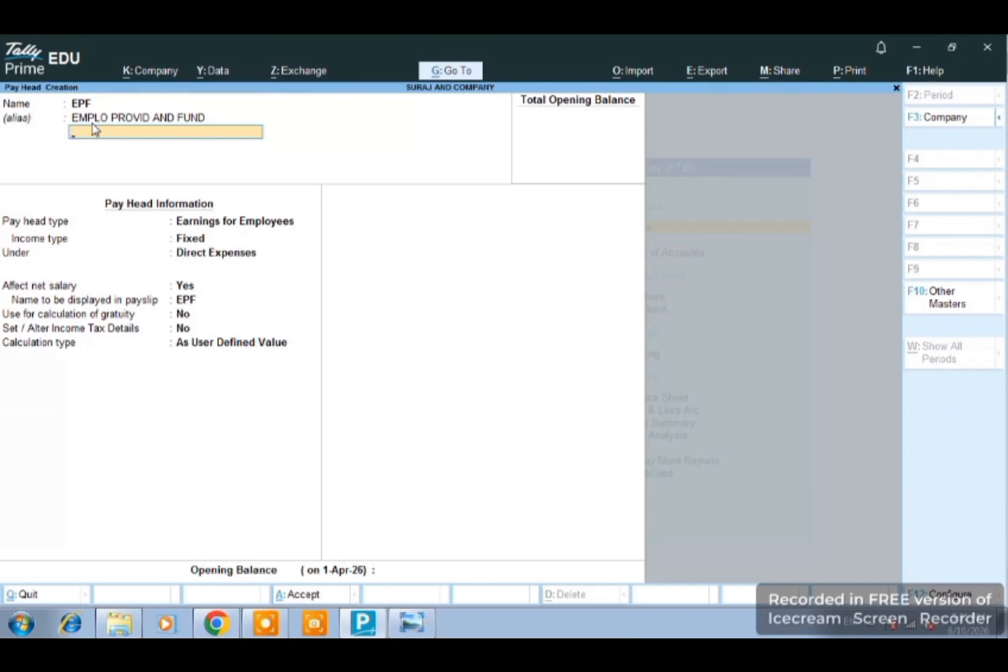
pyautogui.press('BackSpace')
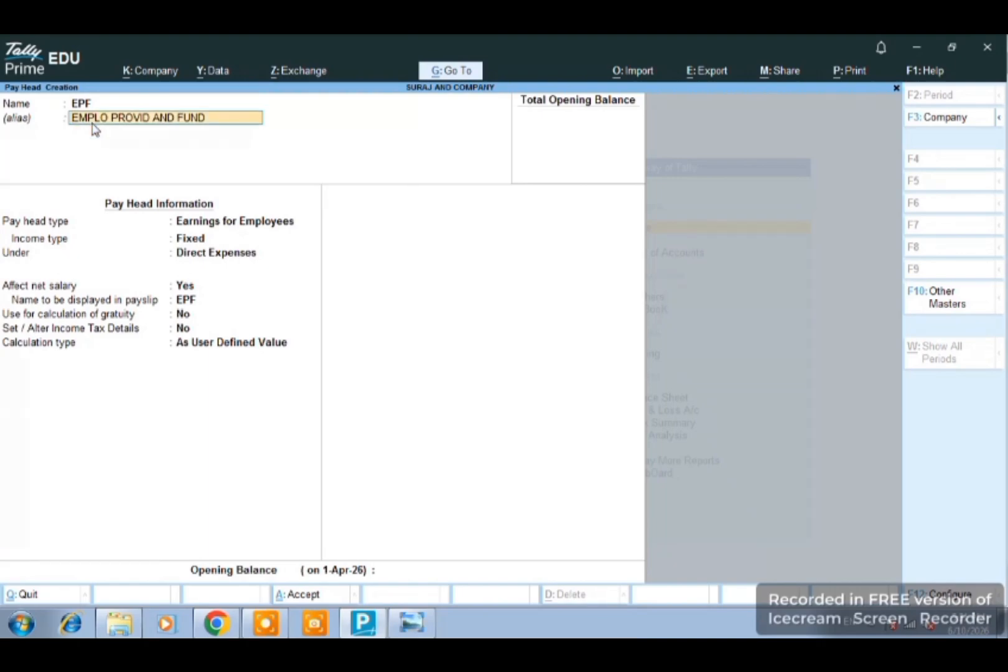
# Give the EPF pay head the alias EMPLOYEE PROVIDE AND FUND.
pyautogui.write('EM')
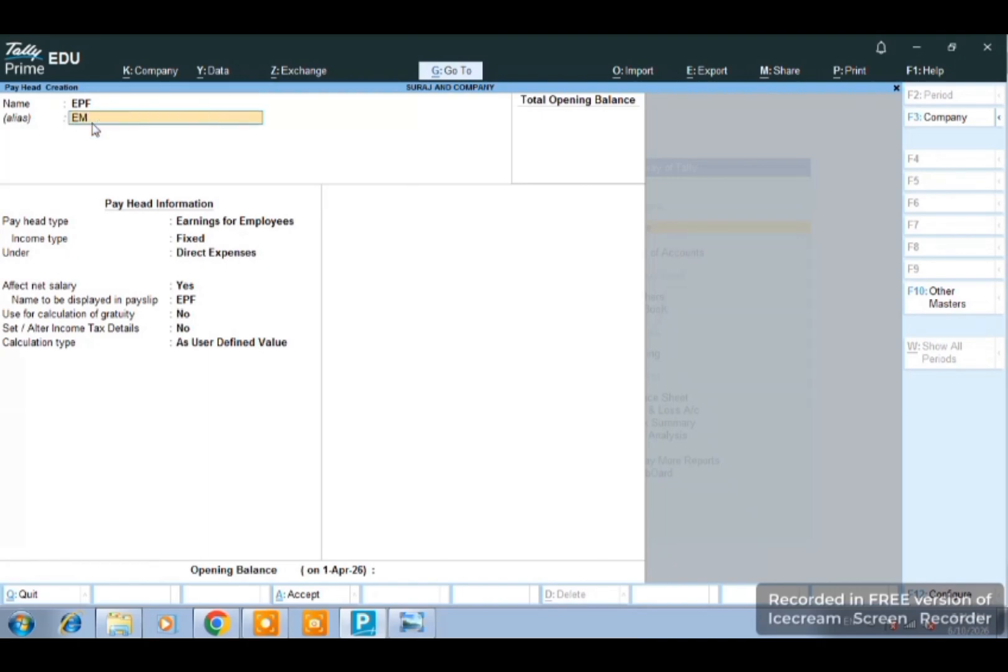
pyautogui.write('PLOYEE PROVIDE A')
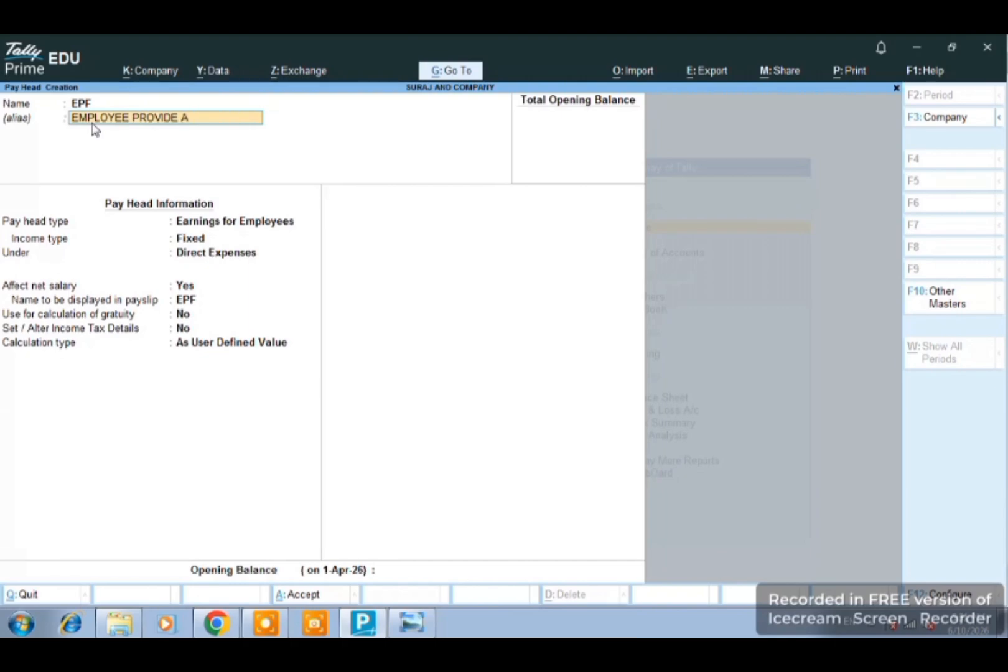
pyautogui.write('ND FUND')
pyautogui.press('Return')
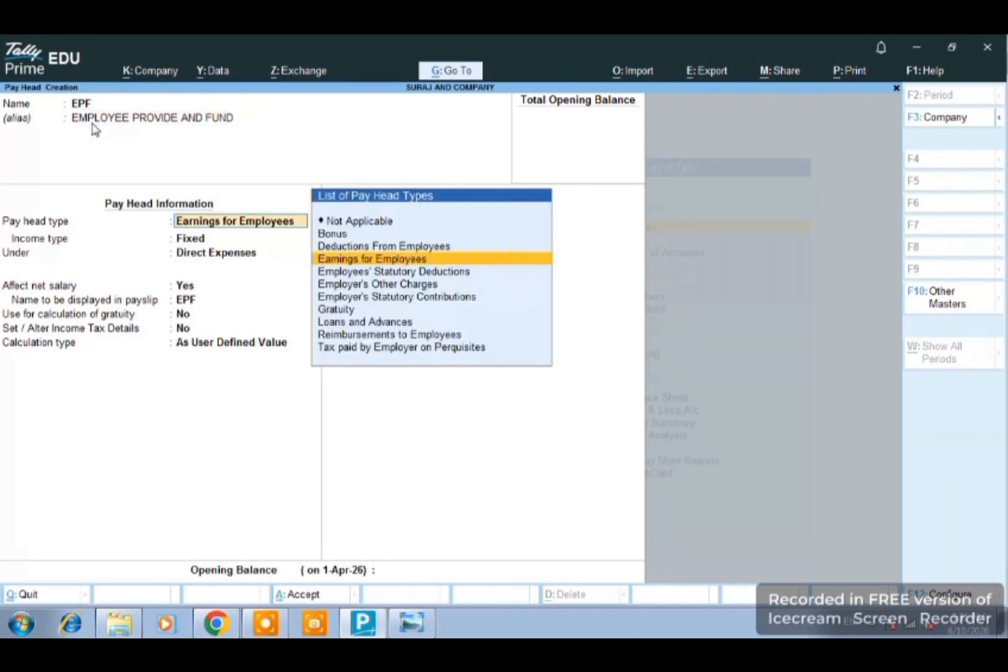
pyautogui.press('Return')
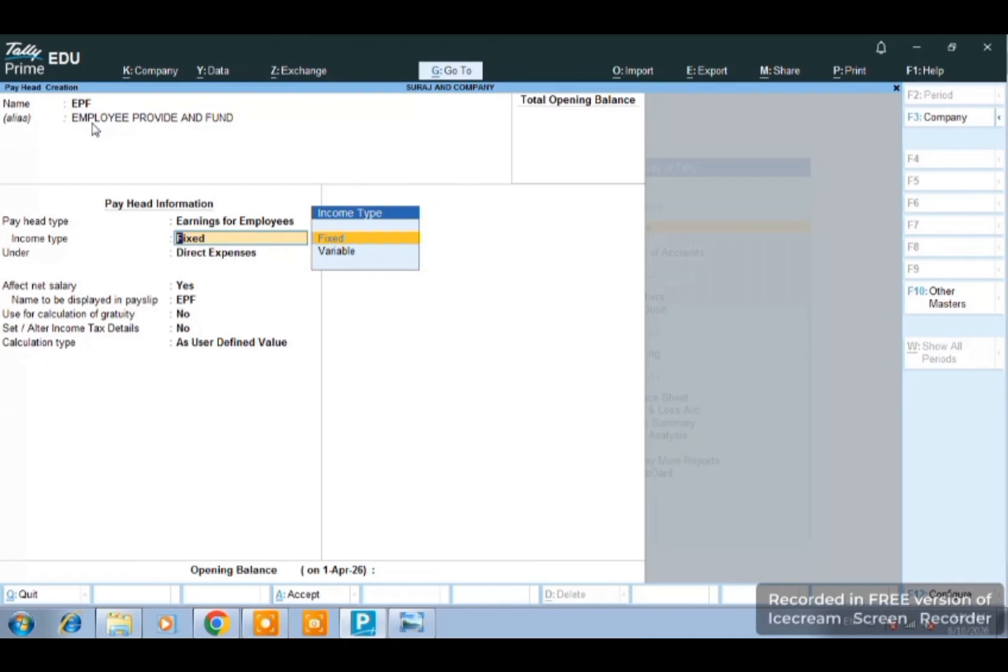
pyautogui.press('Return')
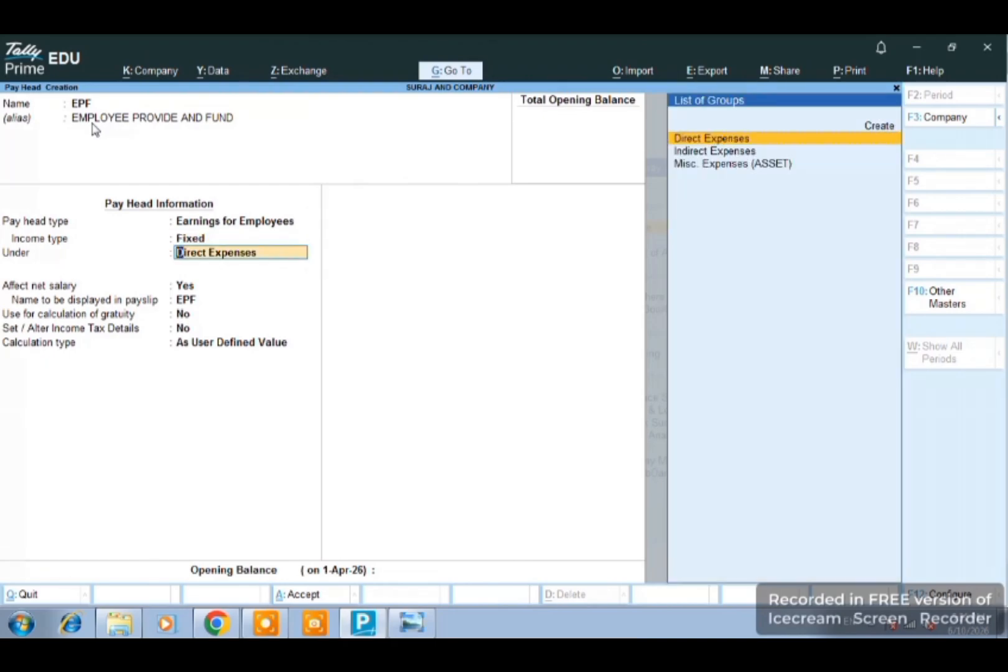
pyautogui.press('BackSpace')
pyautogui.press('BackSpace')
# Classify EPF as Deductions From Employees under Direct Expenses, affecting net salary and shown as EPF in the payslip.
pyautogui.write('DE')
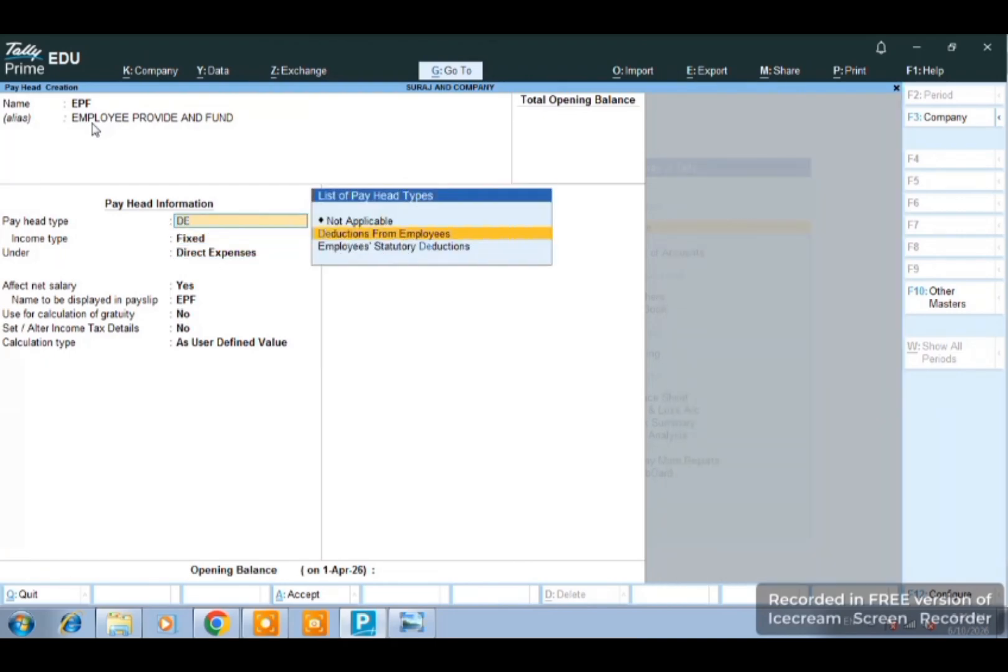
pyautogui.press('Return')
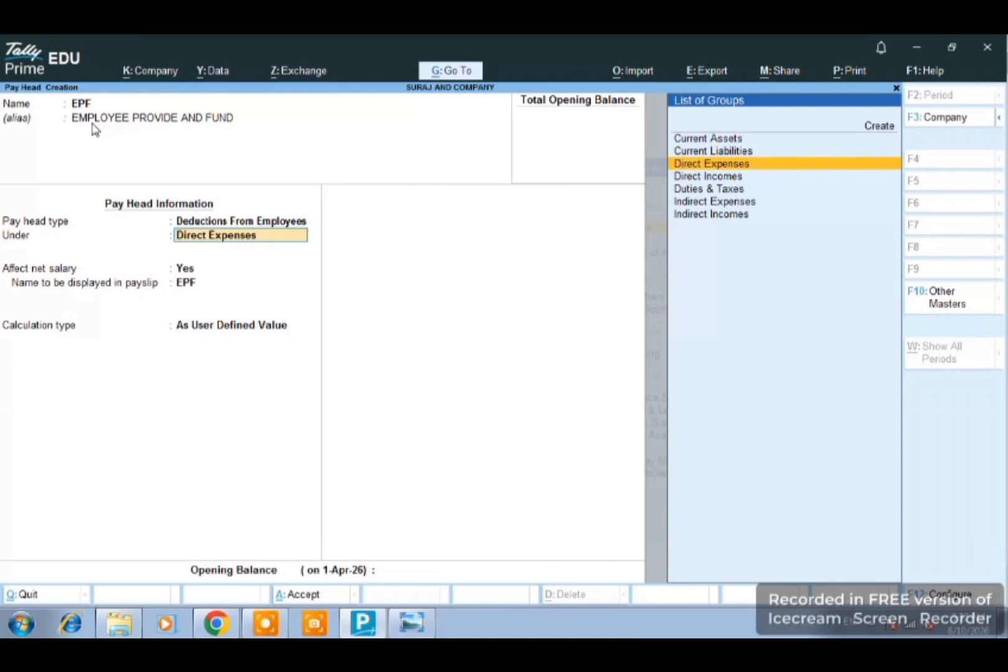
pyautogui.press('Return')
pyautogui.press('Return')
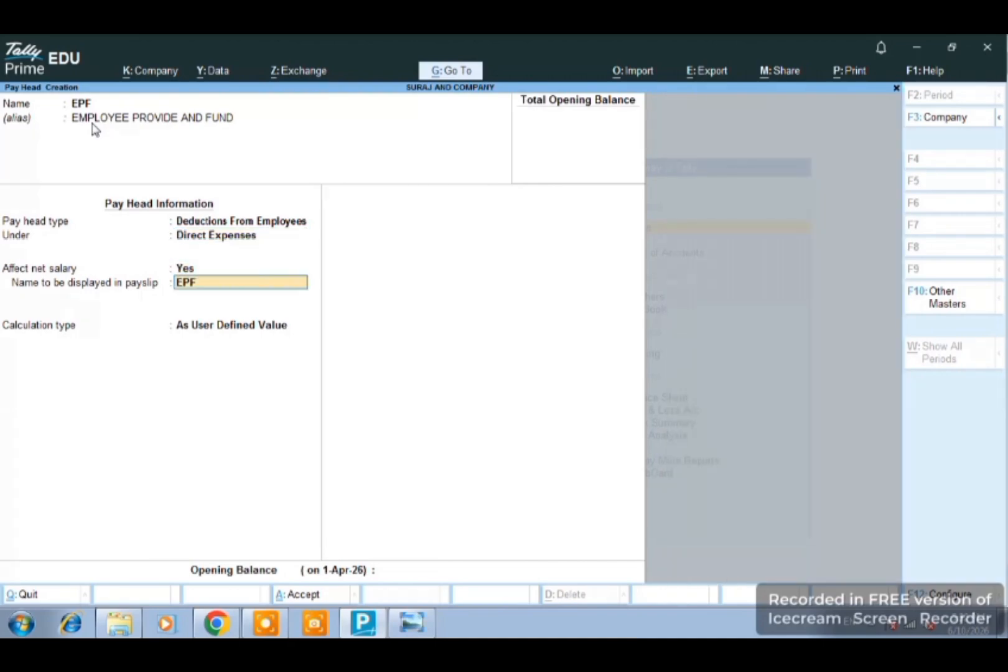
pyautogui.press('Return')
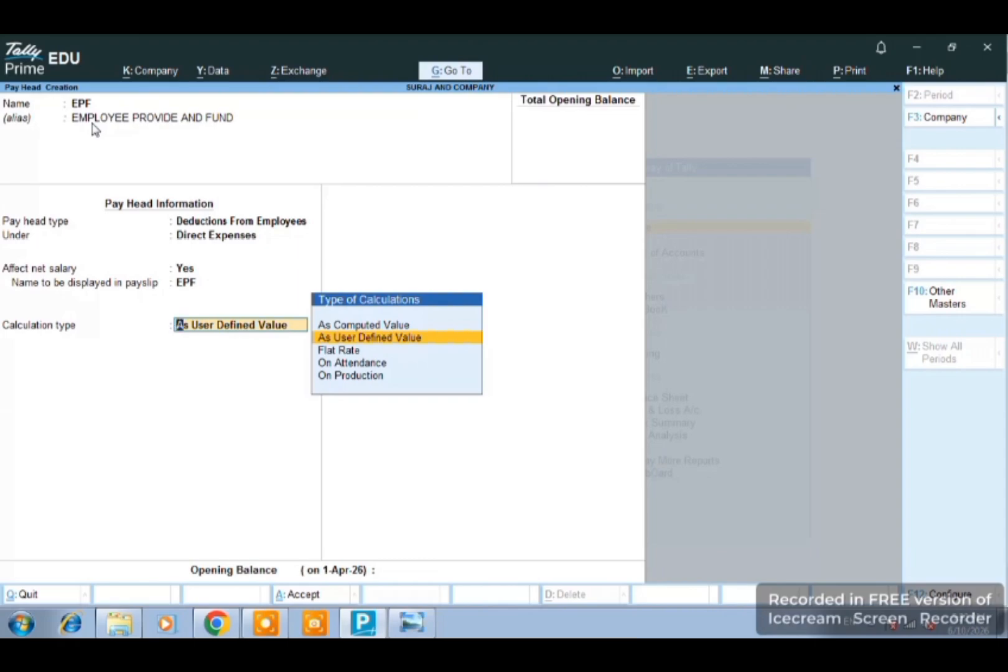
# Set the EPF pay head's calculation type to Flat Rate with Months as the calculation period.
pyautogui.press('Down')
pyautogui.press('Return')
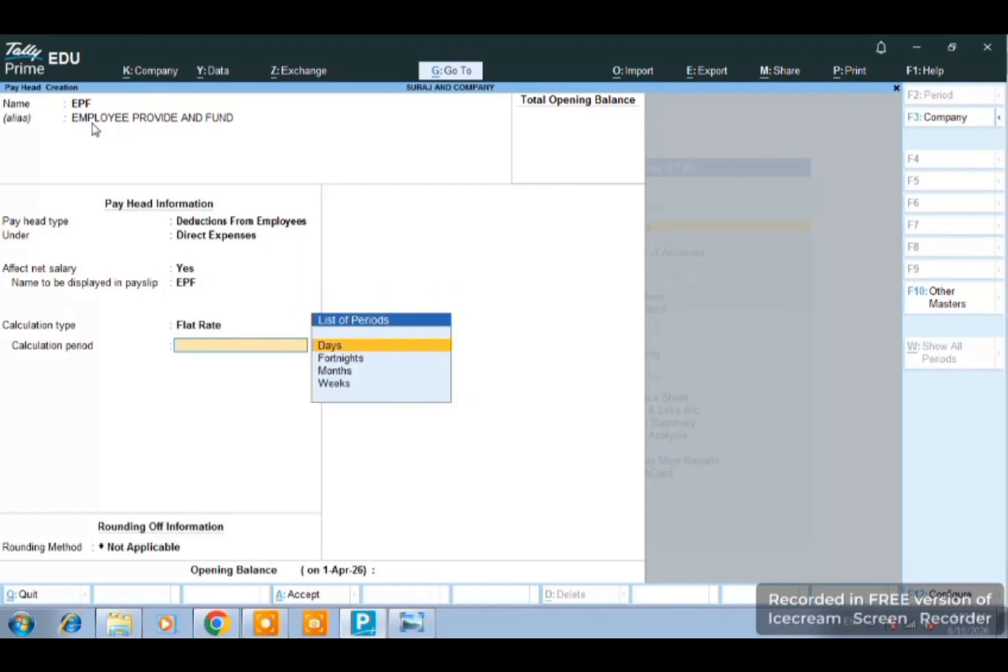
pyautogui.press('Down')
pyautogui.press('Down')
pyautogui.press('Down')
pyautogui.press('Up')
pyautogui.press('Return')
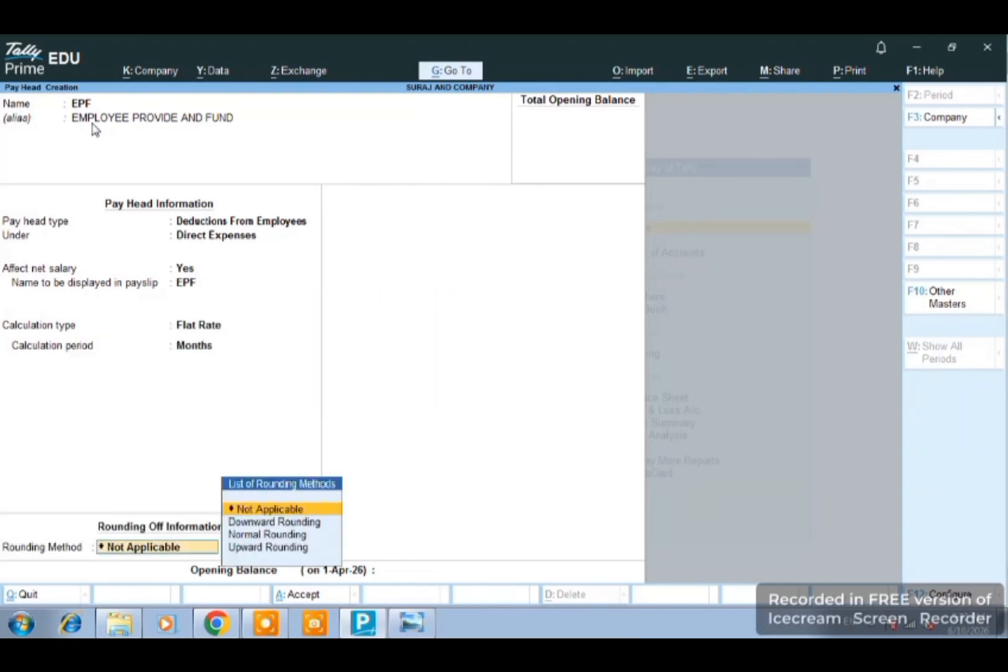
# Keep EPF's rounding method Not Applicable, leave its opening balance empty, and save the pay head.
pyautogui.press('Return')
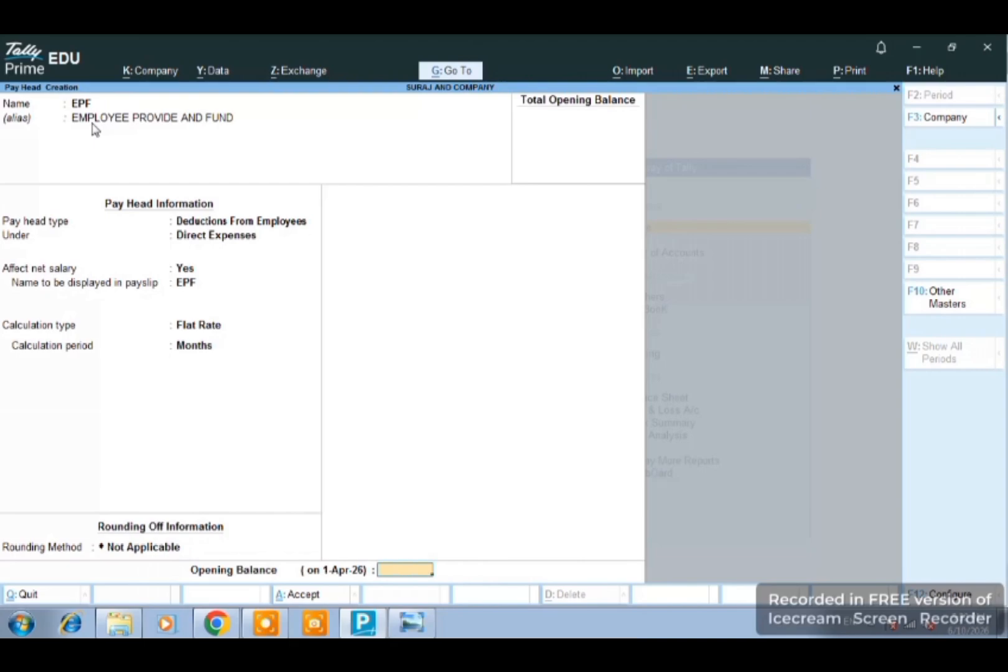
pyautogui.press('Return')
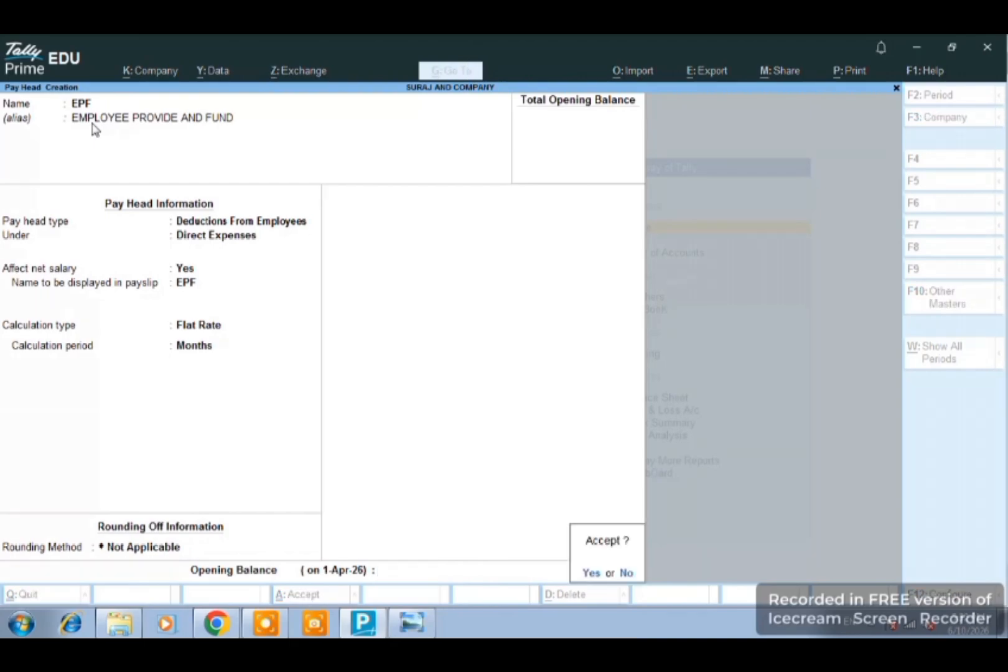
pyautogui.press('Return')
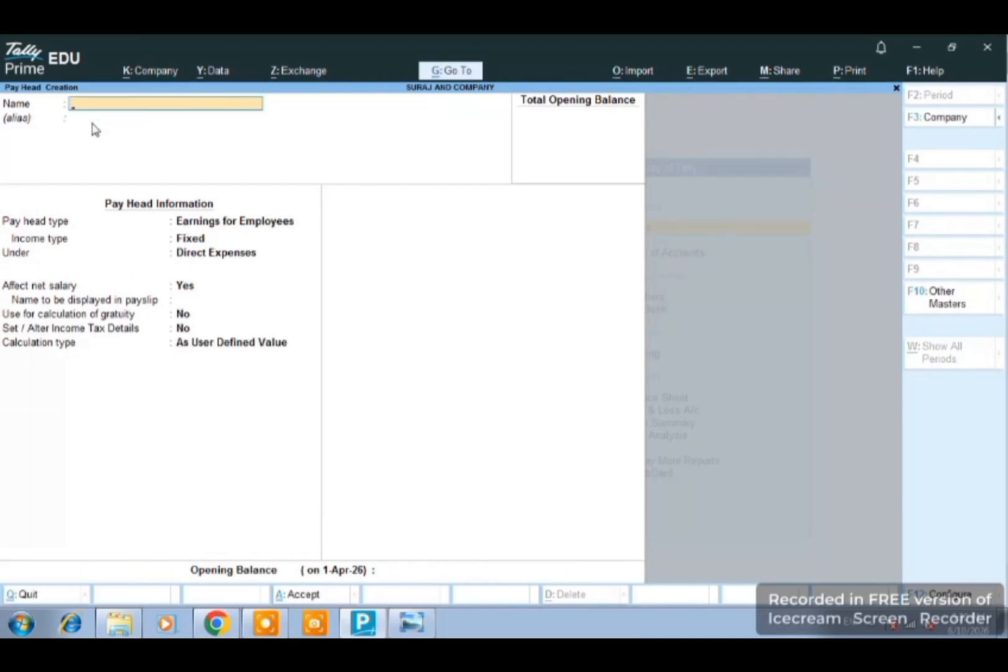
# Name the next pay head ESI and give it the alias EMPLOYEE STATE INSURANCE.
pyautogui.write('ESI')
pyautogui.press('Return')
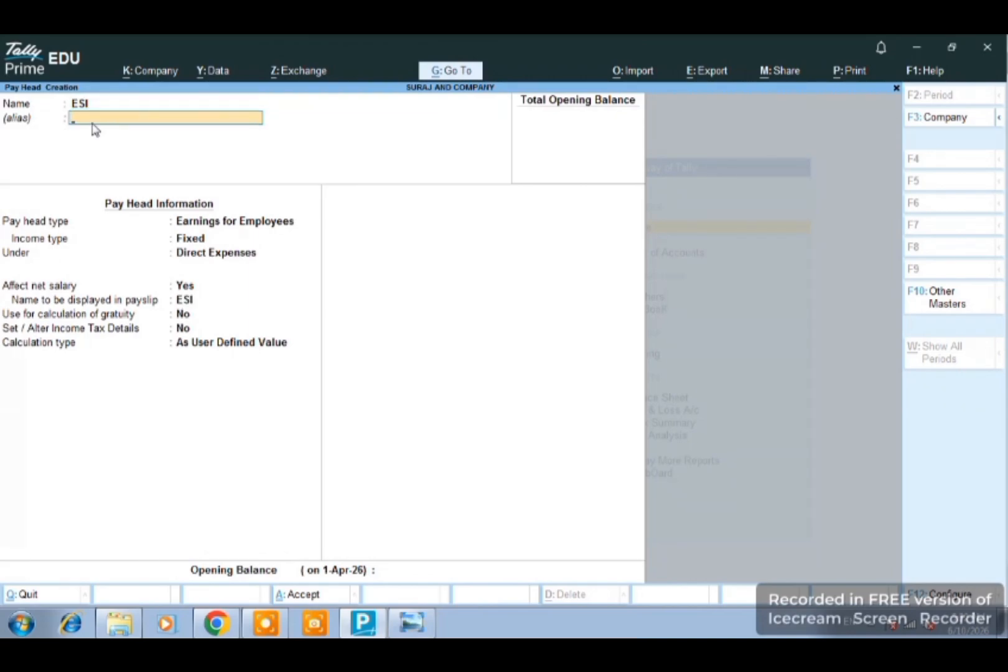
pyautogui.write('EMPLOYEE STATE')
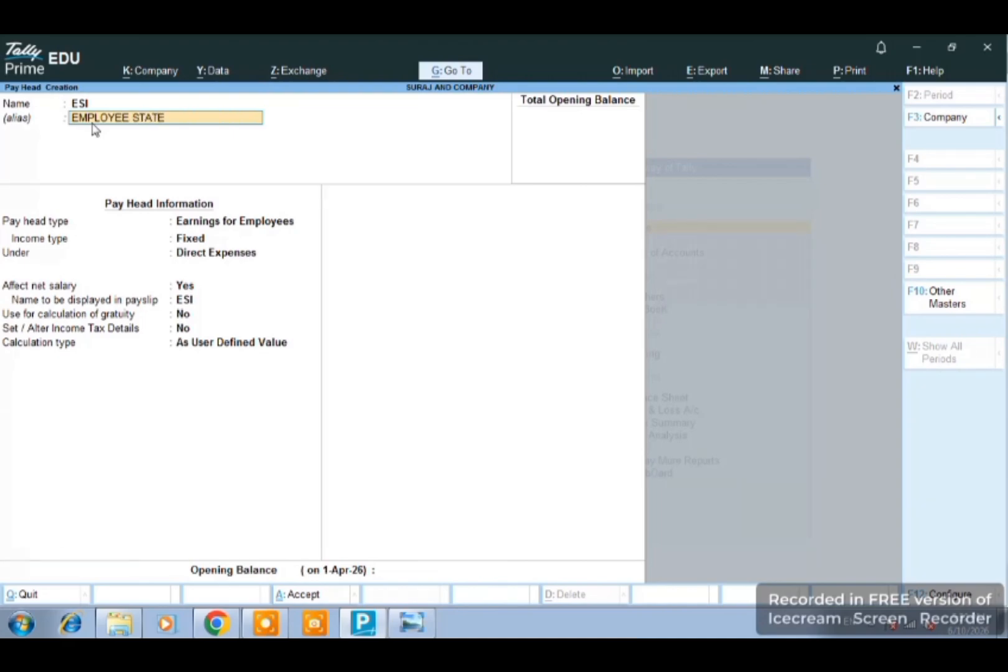
pyautogui.write(' INSURANCE')
pyautogui.press('Return')
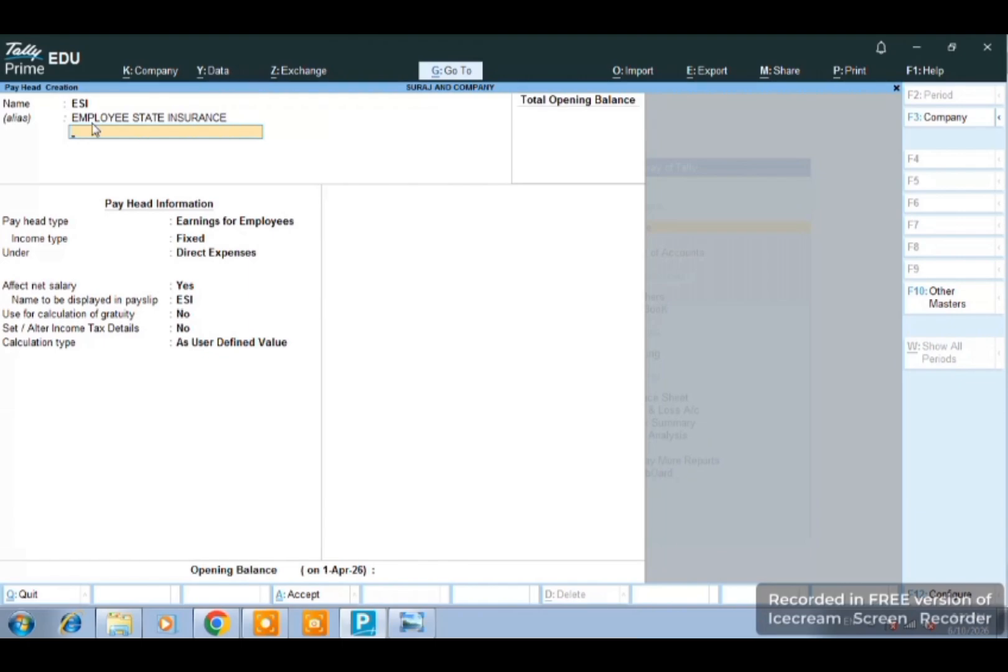
pyautogui.press('Return')
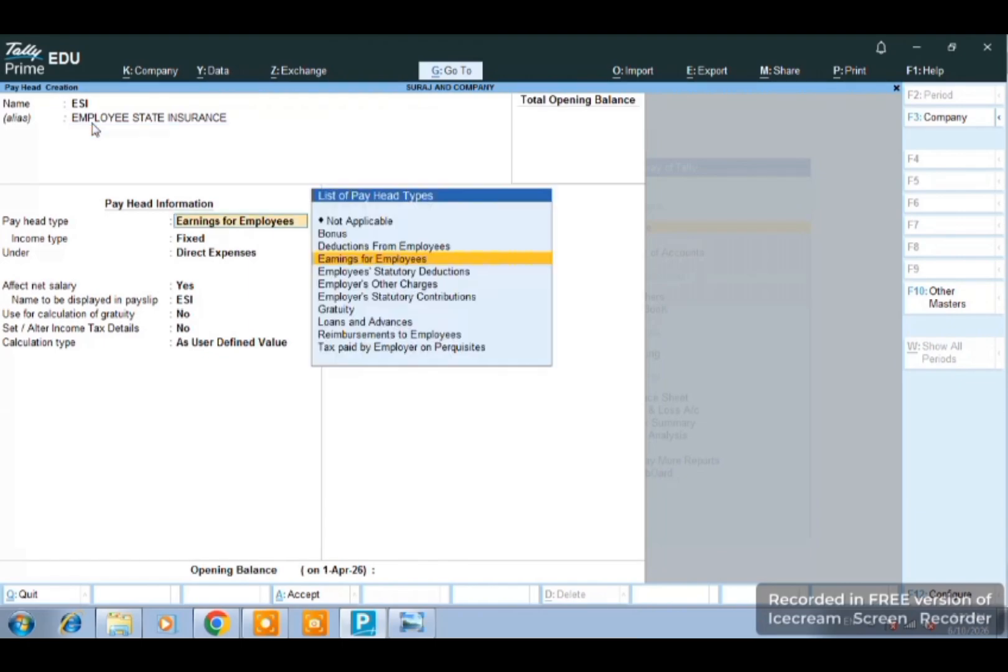
# Classify ESI as Deductions From Employees under Direct Expenses, affecting net salary and shown as ESI in the payslip.
pyautogui.press('Return')
pyautogui.press('BackSpace')
pyautogui.write('DE')
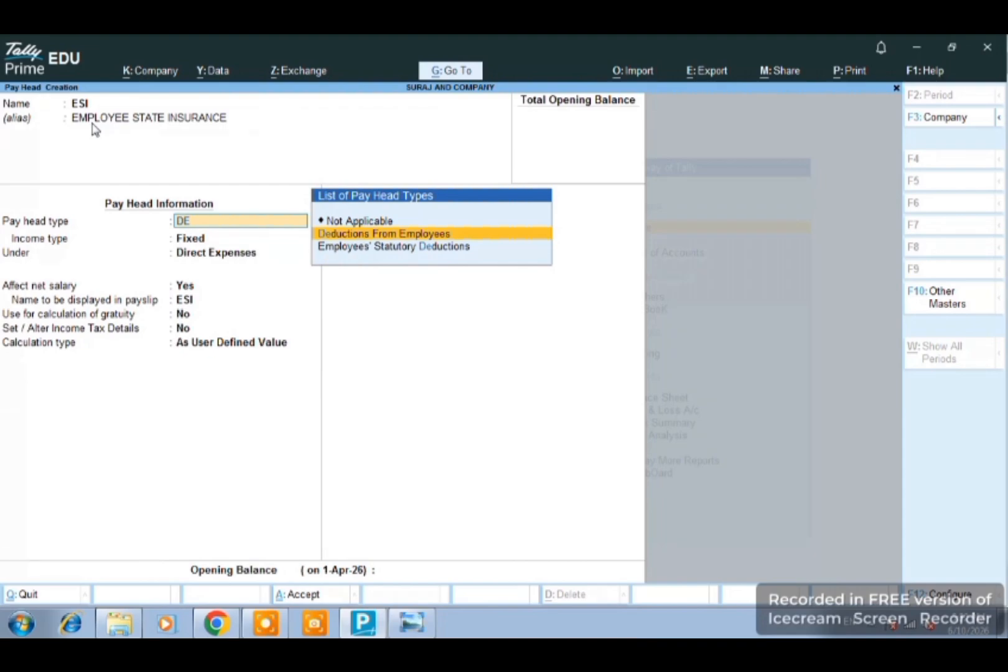
pyautogui.press('Return')
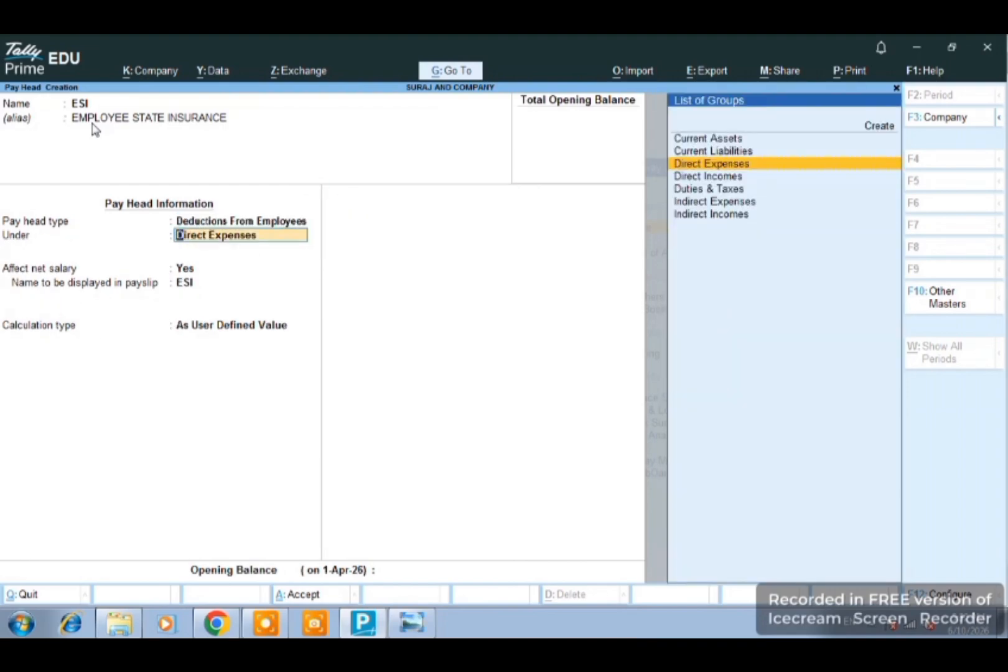
pyautogui.press('Return')
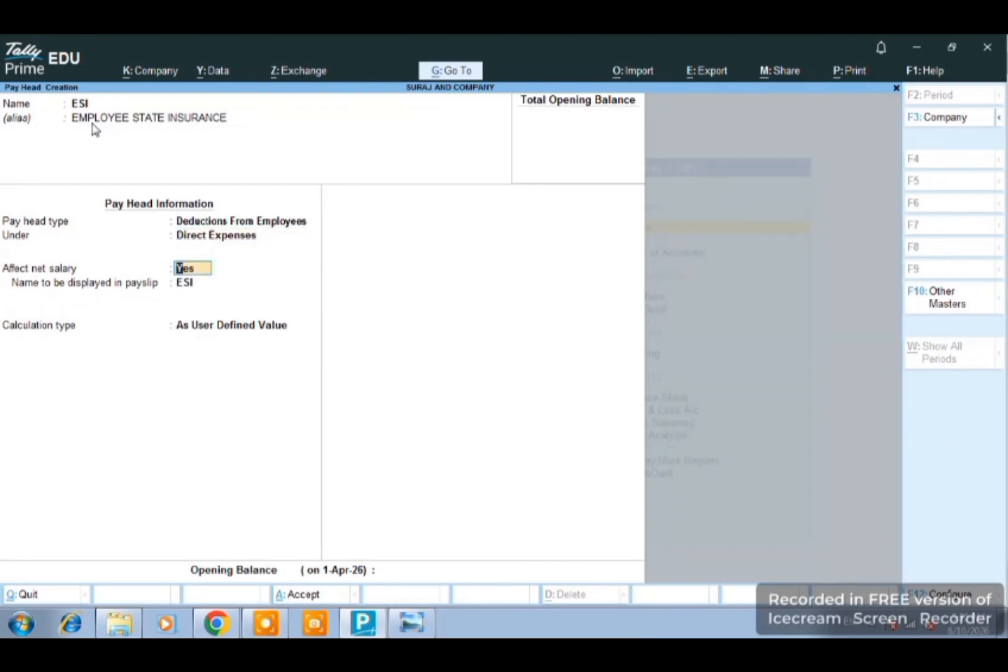
pyautogui.press('Return')
pyautogui.press('Return')
# Set the ESI pay head's calculation type to Flat Rate with Months as the calculation period.
pyautogui.press('Down')
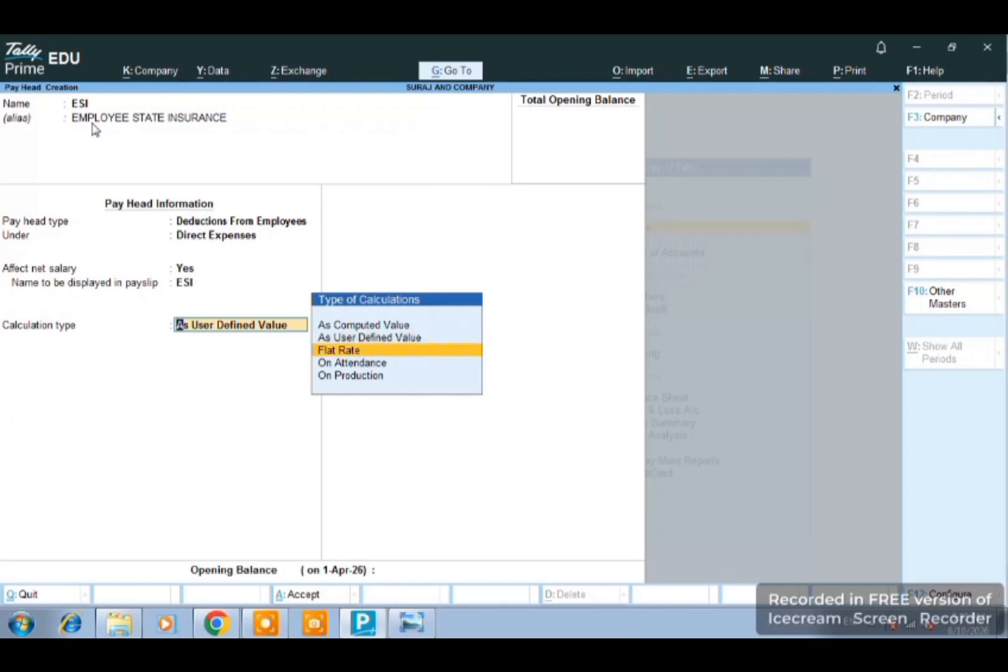
pyautogui.press('Return')
pyautogui.press('Down')
pyautogui.press('Down')
pyautogui.press('Down')
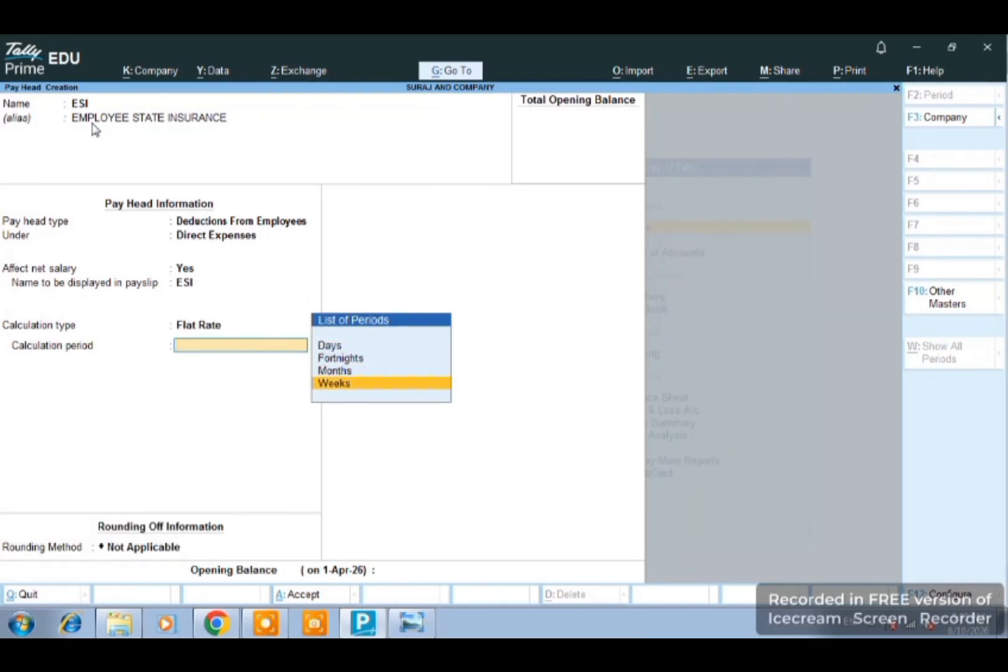
pyautogui.press('Up')
pyautogui.press('Return')
# Keep ESI's rounding method Not Applicable, leave its opening balance empty, and save the pay head.
pyautogui.press('Return')
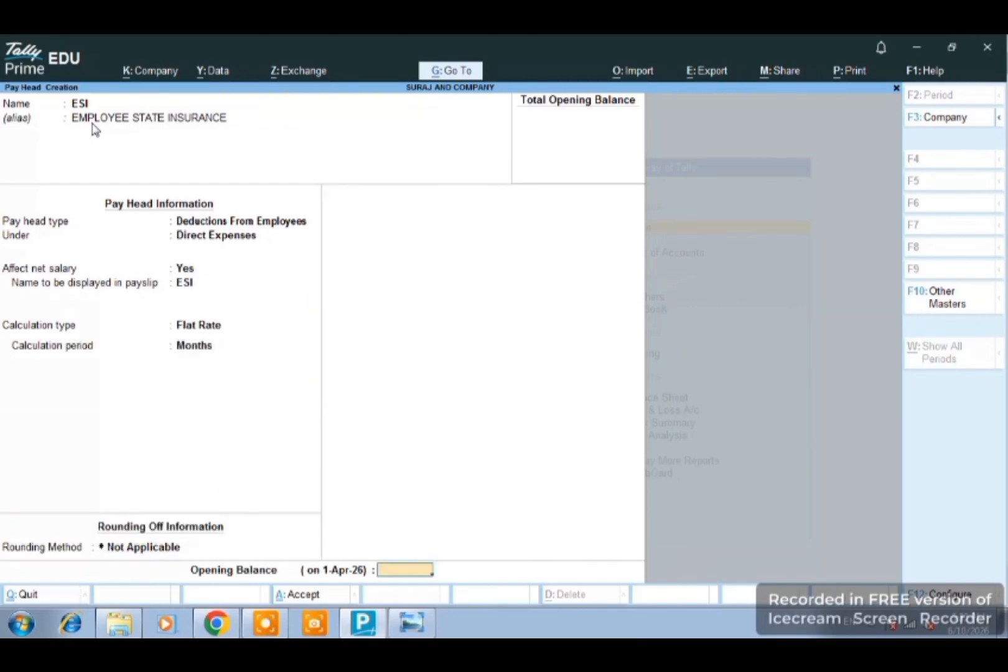
pyautogui.press('Return')
pyautogui.press('Return')
# Enter 3 as the name of the next pay head.
pyautogui.write('3')
pyautogui.press('Return')
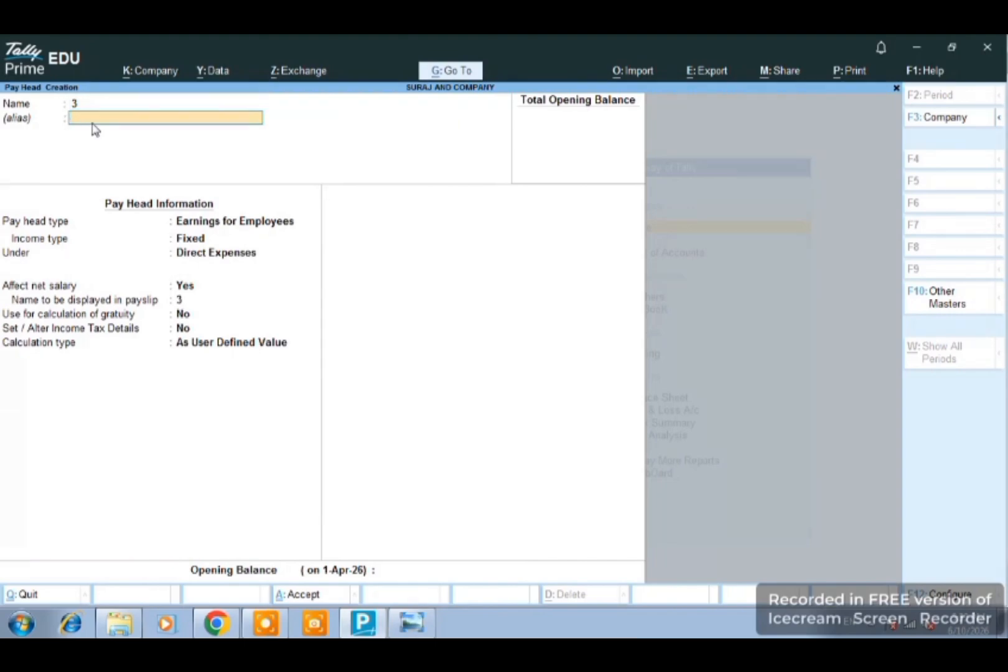